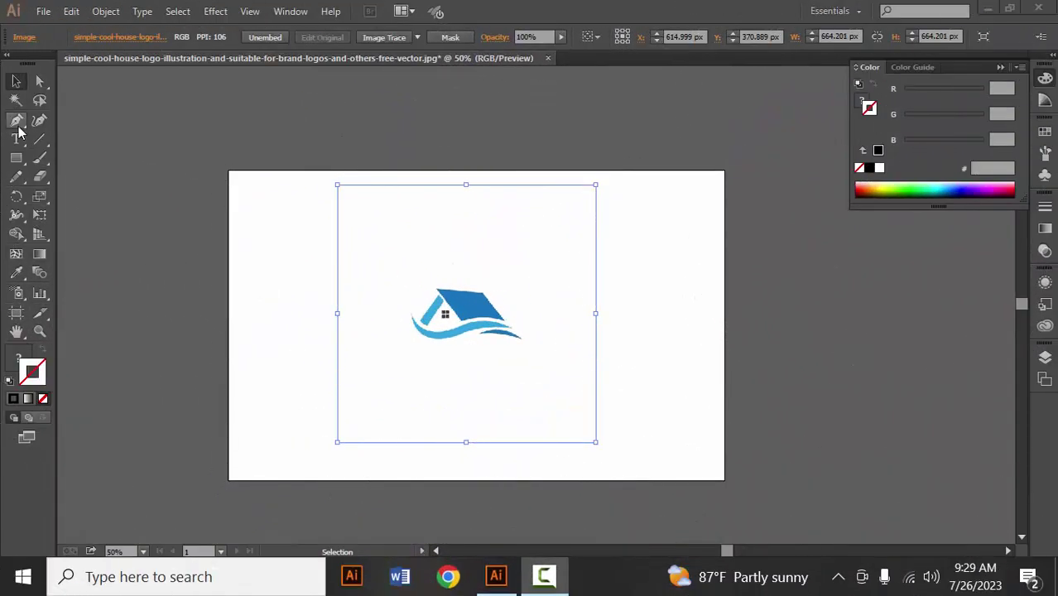
Zoom in to about 300% and start the bar's Pen path along its lower corners.
scroll(456, 368, "up", 3)
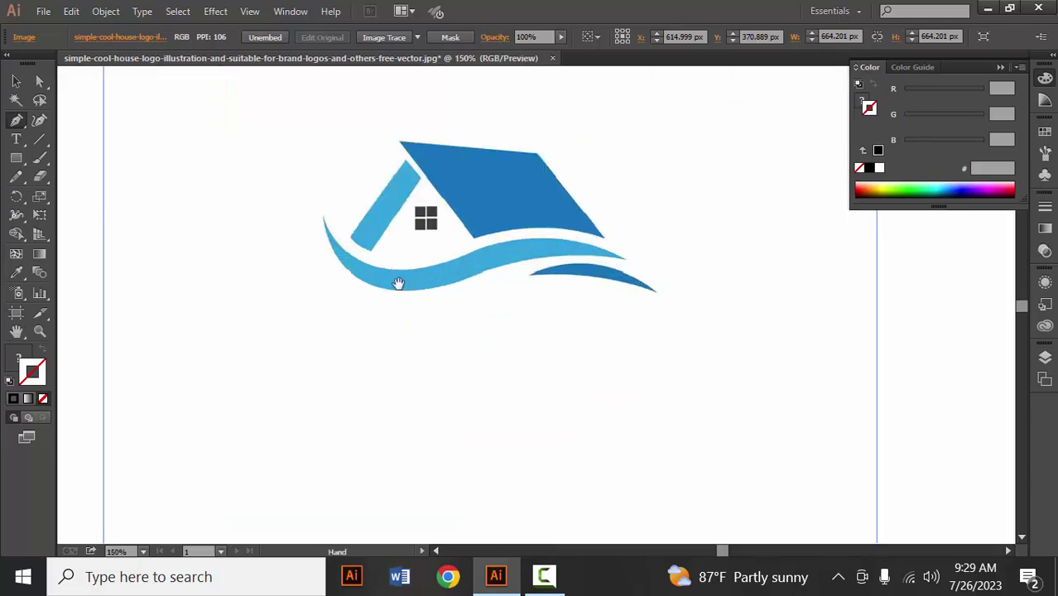
left_click_drag(398, 283, 414, 409)
scroll(414, 349, "up", 3)
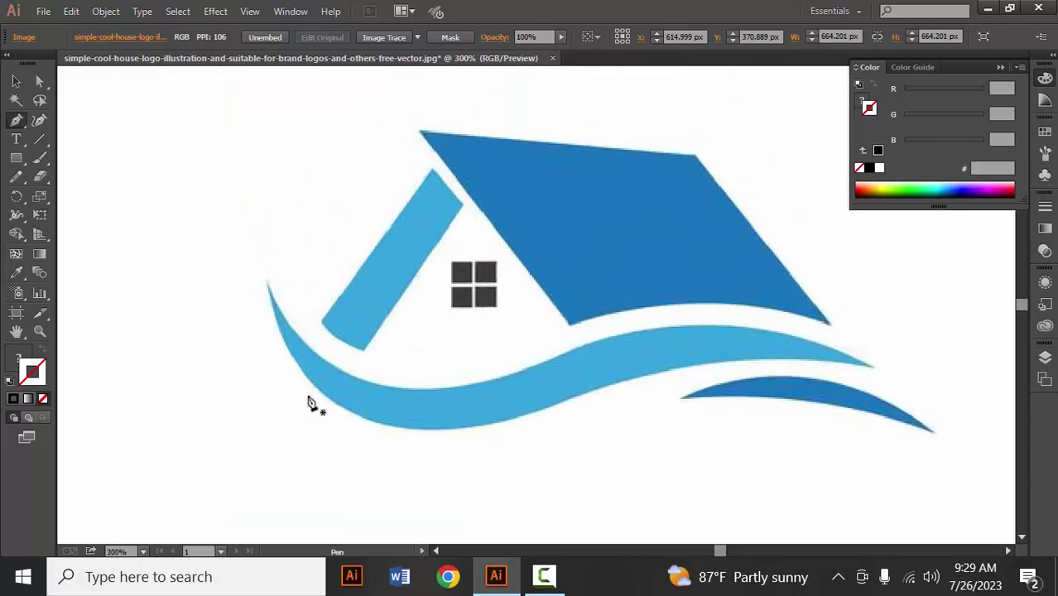
left_click(322, 320)
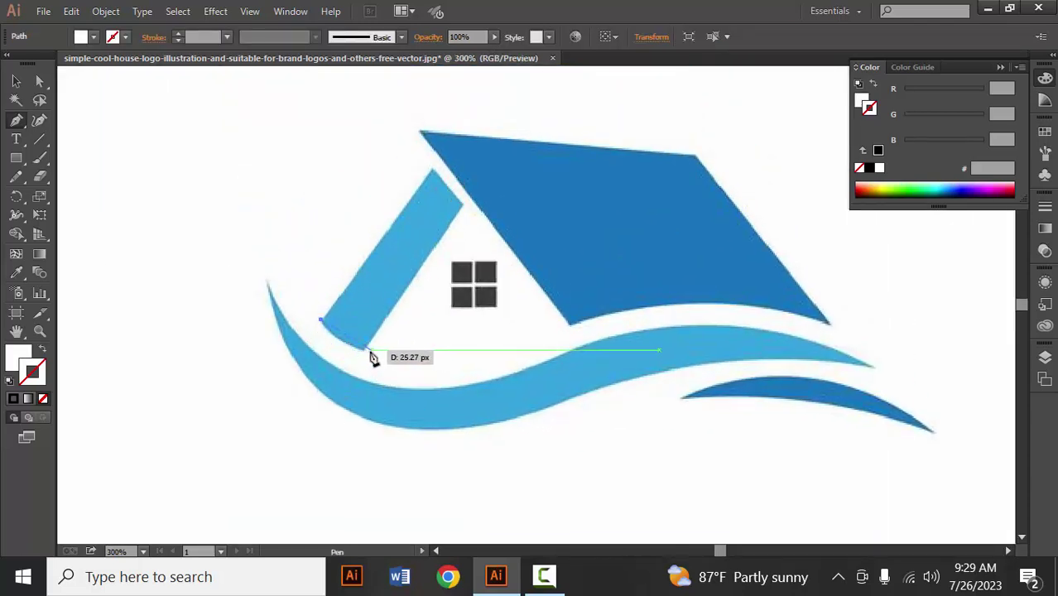
mouse_move(363, 349)
left_mouse_down()
mouse_move(380, 347)
mouse_move(400, 366)
left_mouse_up()
left_click(362, 348)
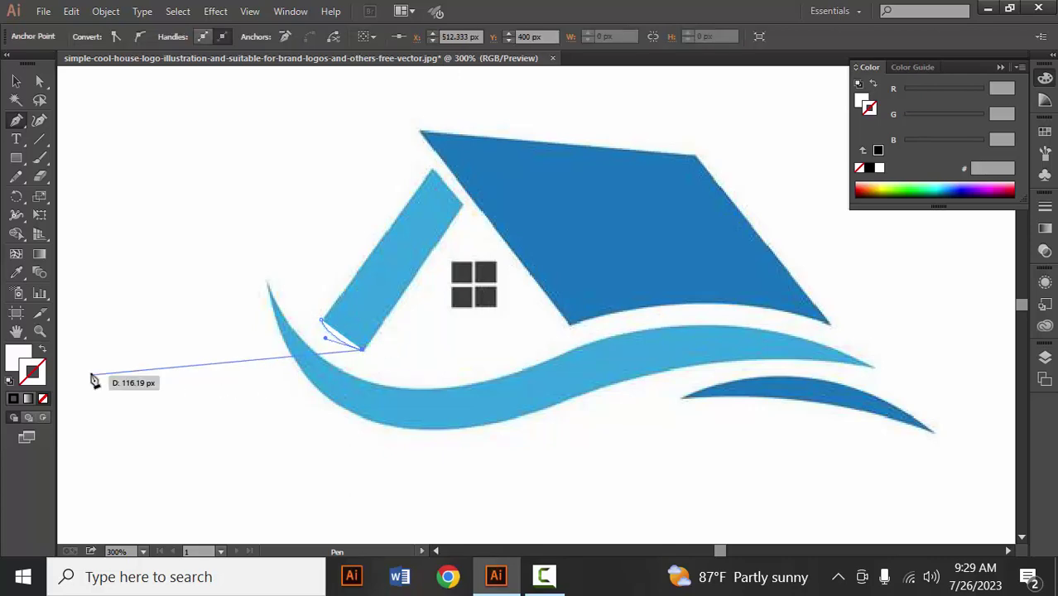
Set the stroke to #0A0606, then close the bar outline through its right and top corners.
double_click(20, 359)
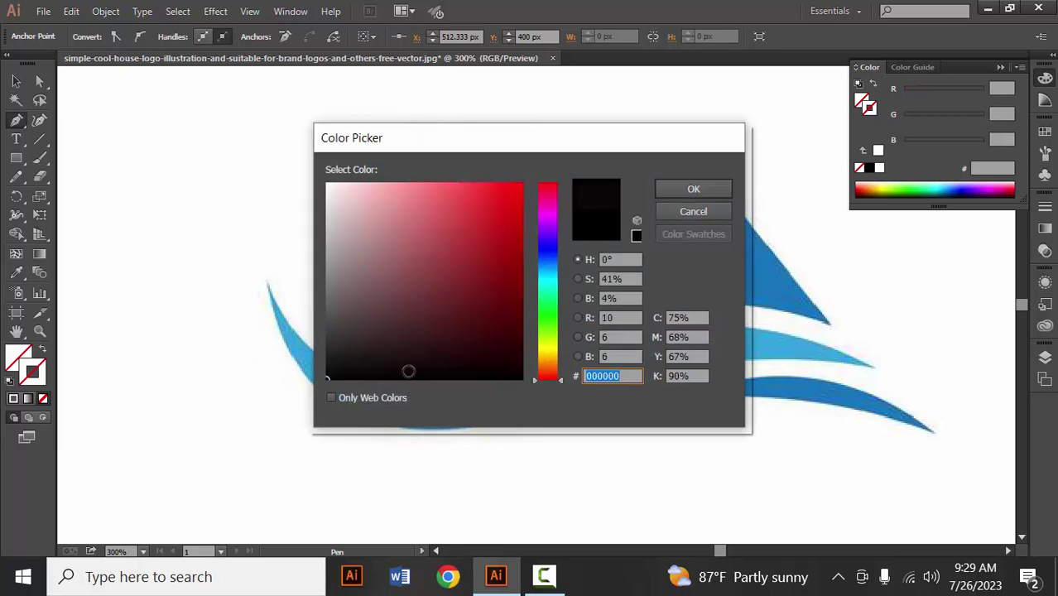
left_click(715, 192)
scroll(431, 285, "up", 2)
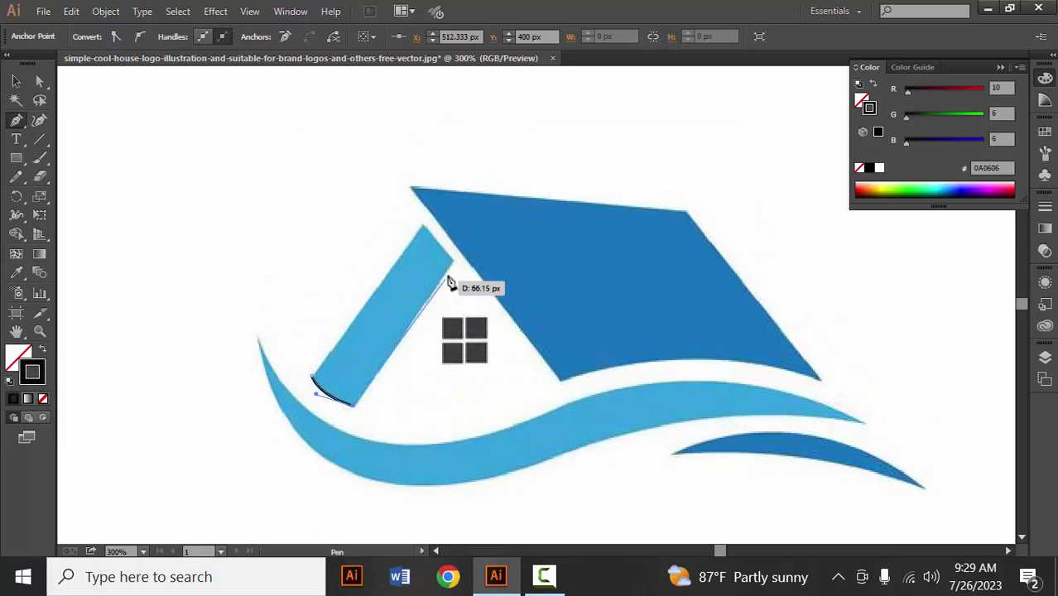
left_click(453, 266)
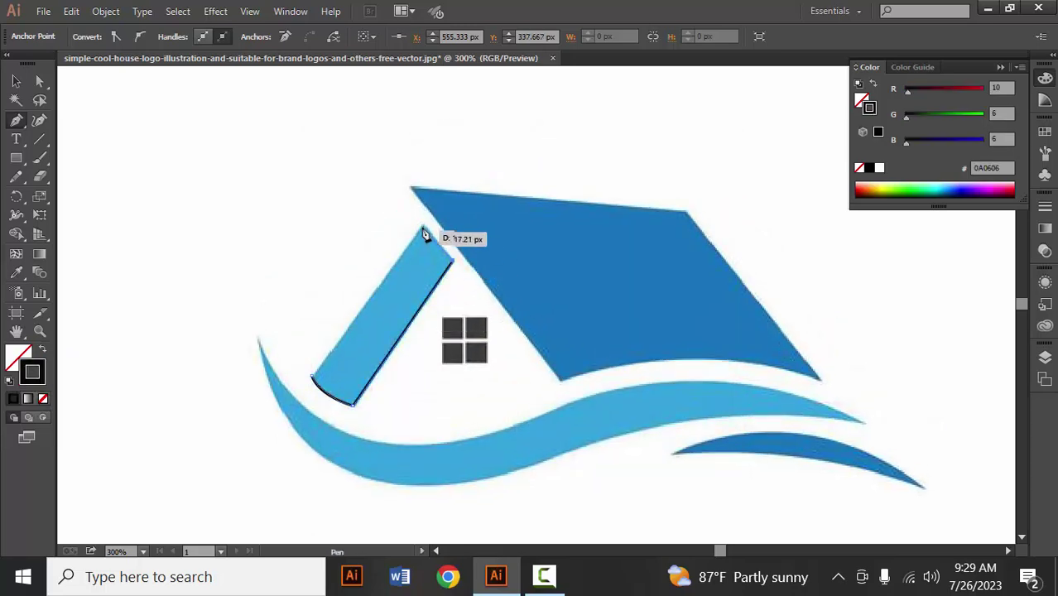
left_click(422, 224)
left_click(319, 375)
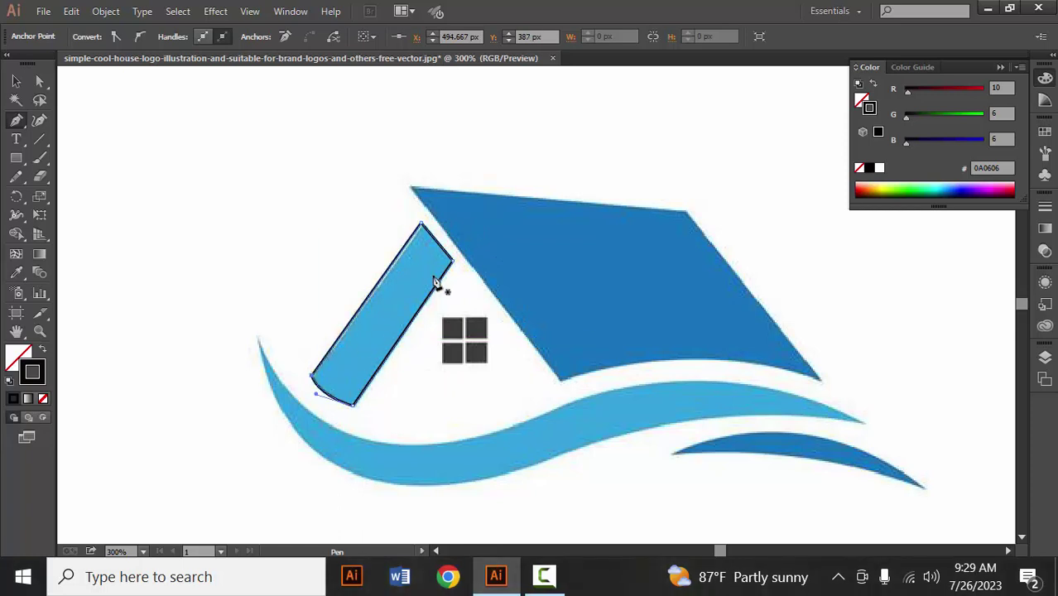
scroll(427, 273, "up", 1)
Anchor the roof's top-left and lower-left corners, curving the lower edge to the lower-right corner.
left_click(401, 222)
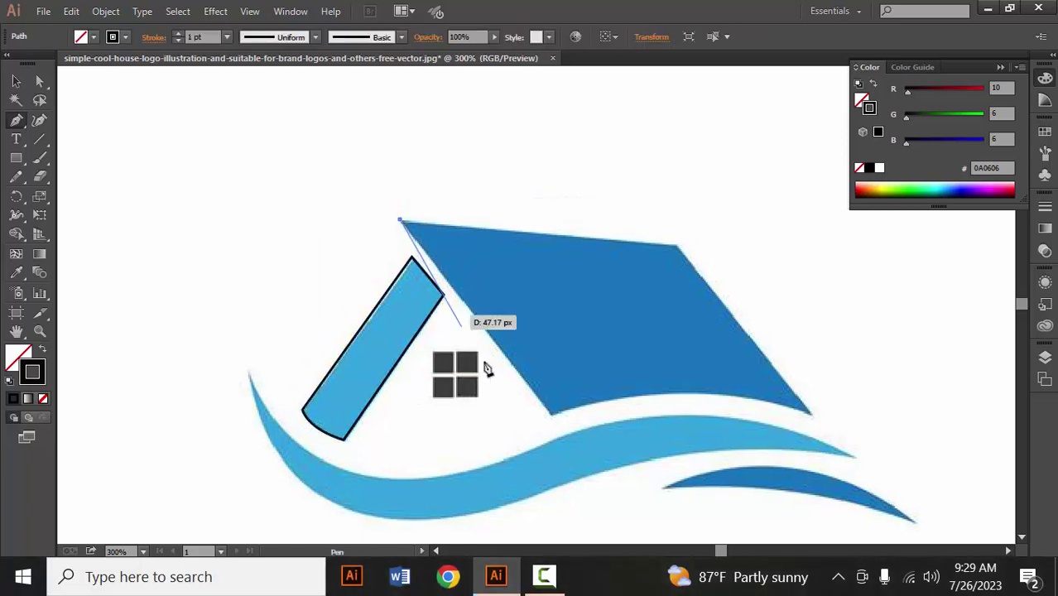
left_click(553, 416)
scroll(505, 350, "down", 4)
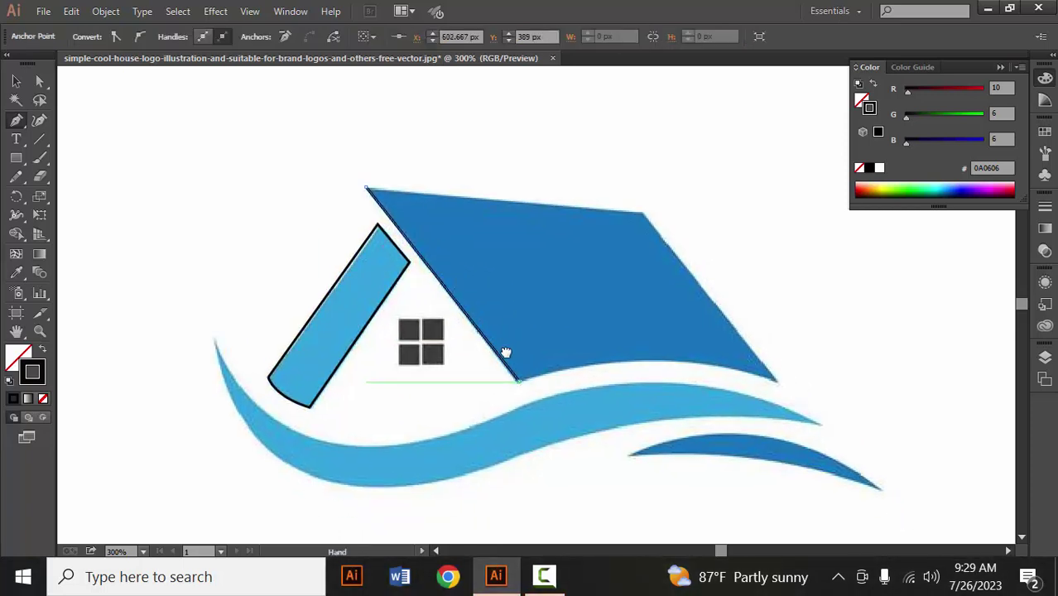
scroll(505, 350, "right", 3)
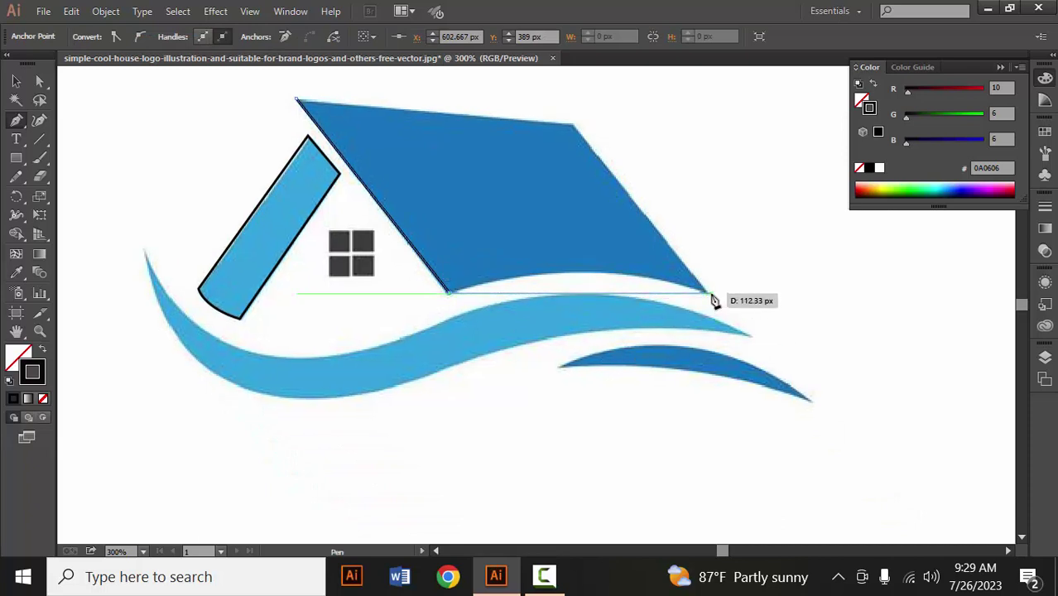
left_click_drag(708, 293, 817, 355)
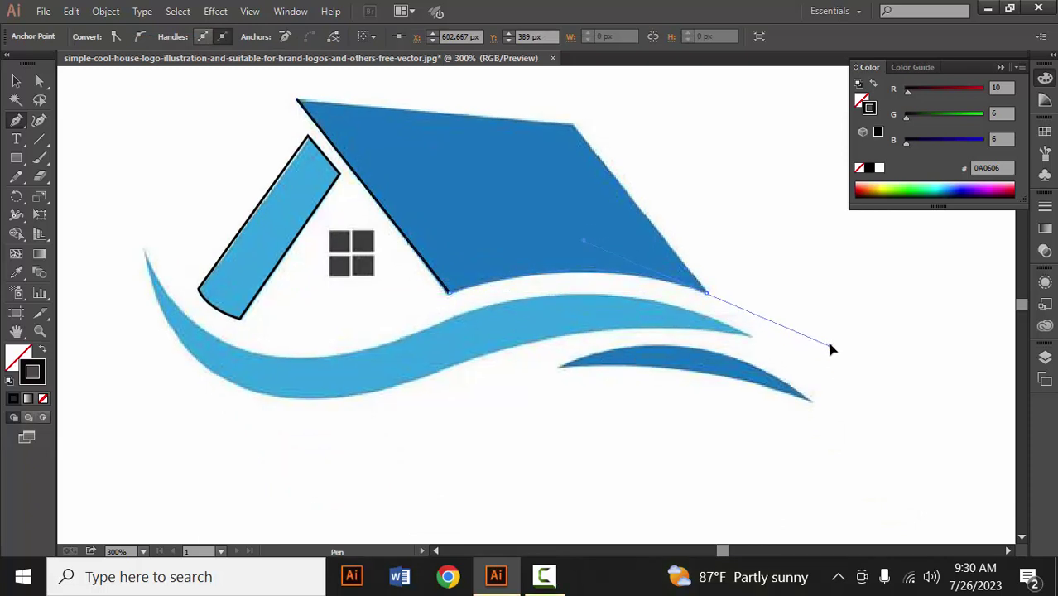
Add the roof's top-right corner and close the path back at its top-left anchor.
scroll(685, 272, "up", 3)
scroll(685, 272, "left", 1)
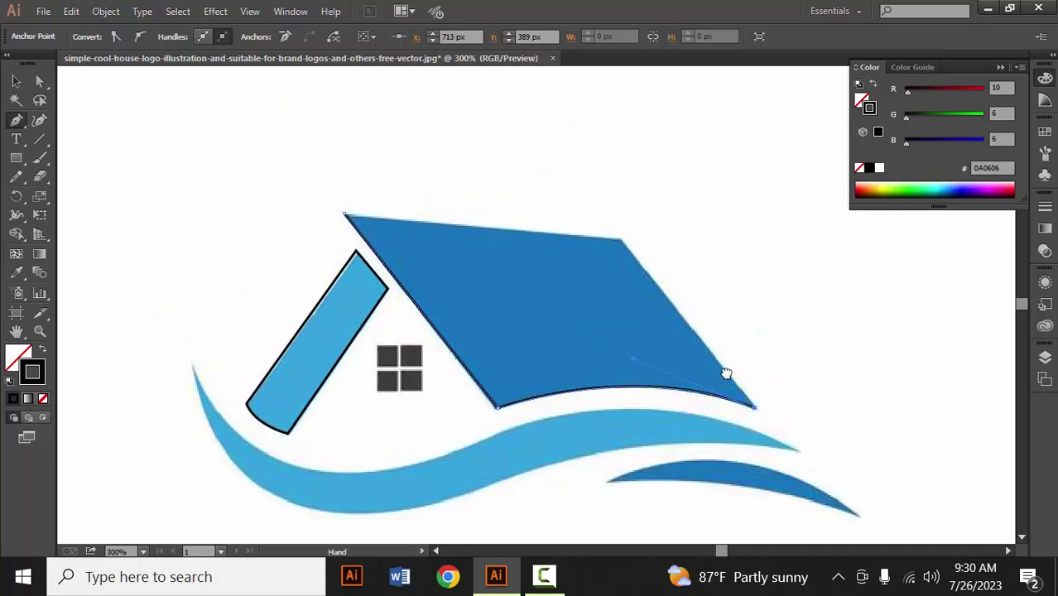
left_click(628, 252)
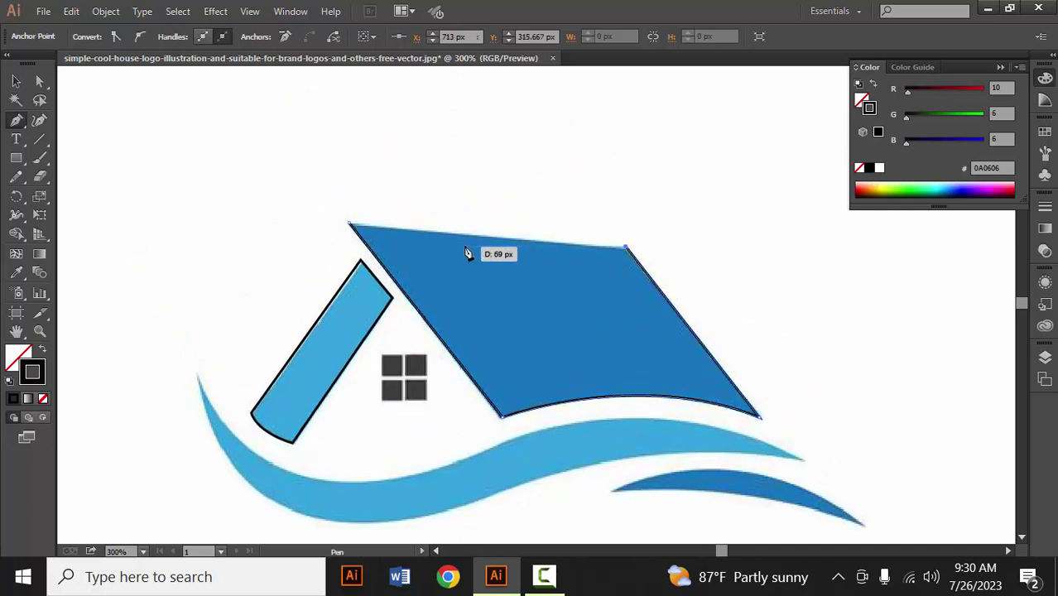
scroll(473, 245, "up", 2)
scroll(473, 246, "left", 2)
left_click(456, 269)
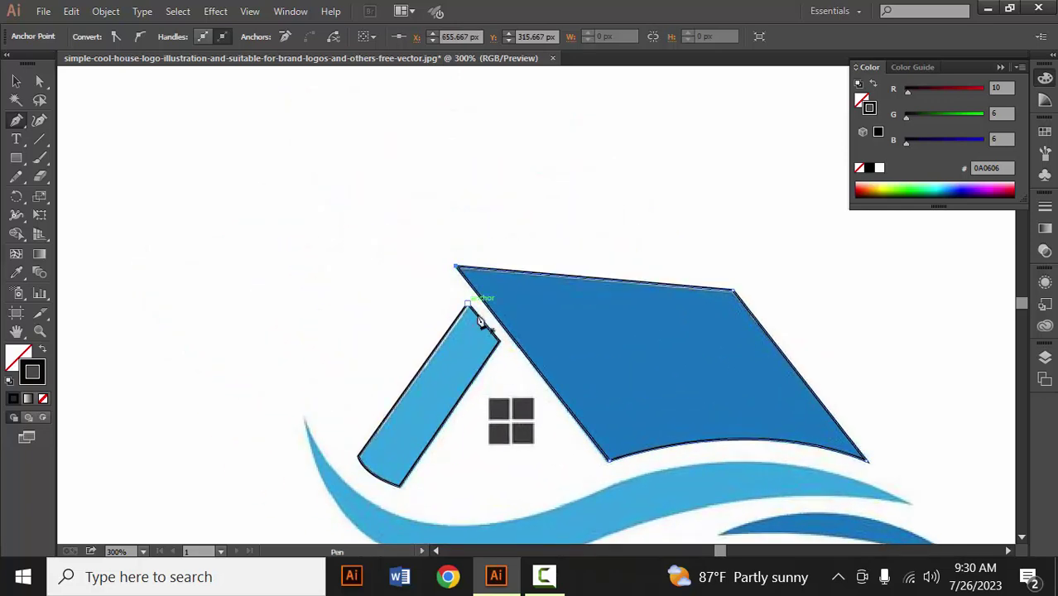
left_click_drag(490, 352, 421, 239)
scroll(425, 311, "up", 1)
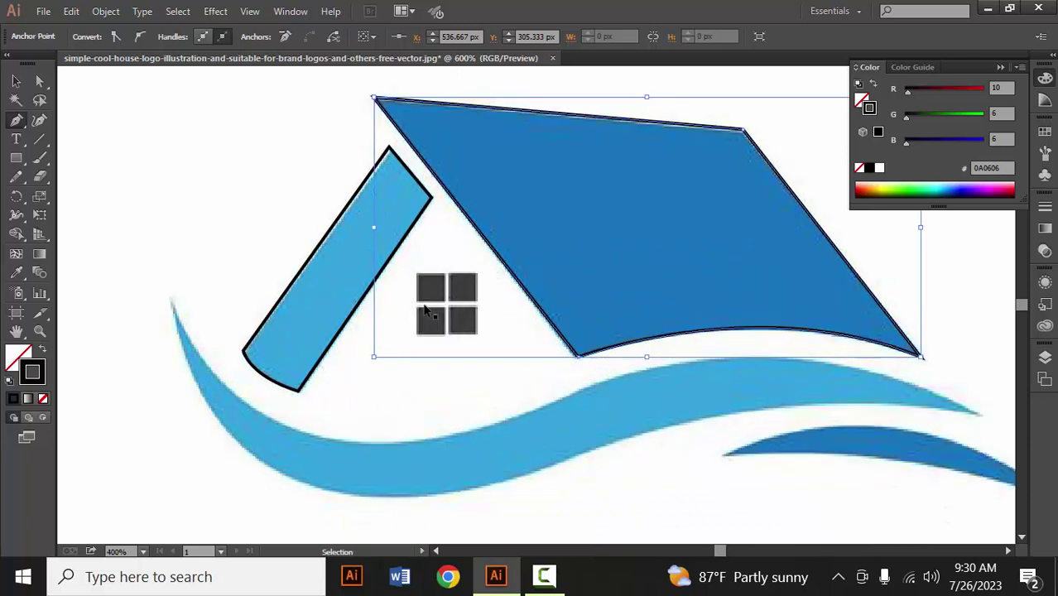
scroll(425, 311, "up", 1)
scroll(425, 311, "up", 2)
Outline the top-left and top-right window squares as closed paths.
mouse_move(419, 286)
left_mouse_down()
mouse_move(455, 285)
mouse_move(466, 330)
left_mouse_up()
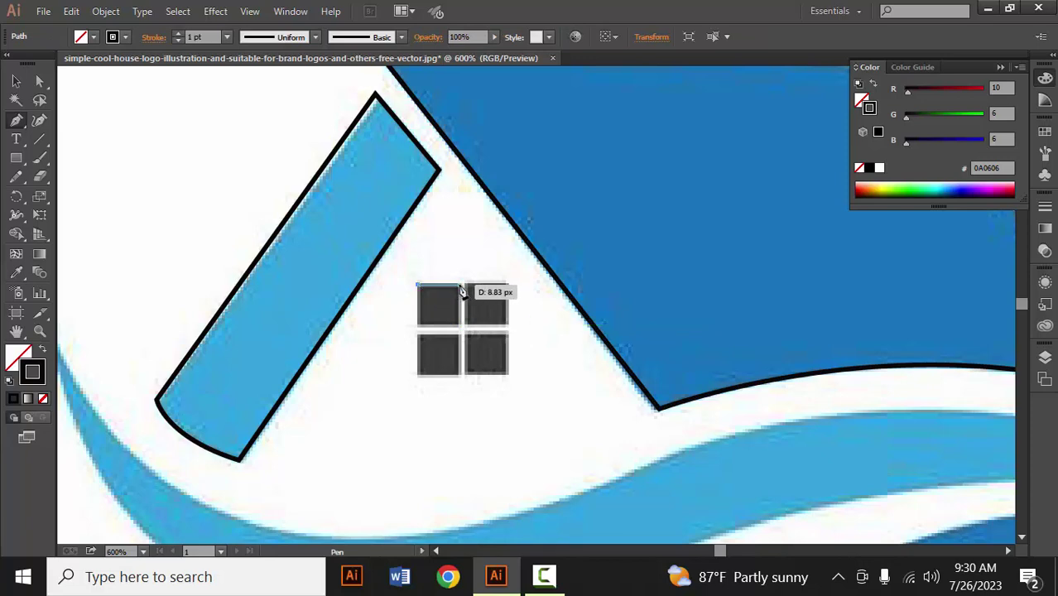
left_click(461, 323)
left_click_drag(419, 324, 421, 330)
left_click(418, 285)
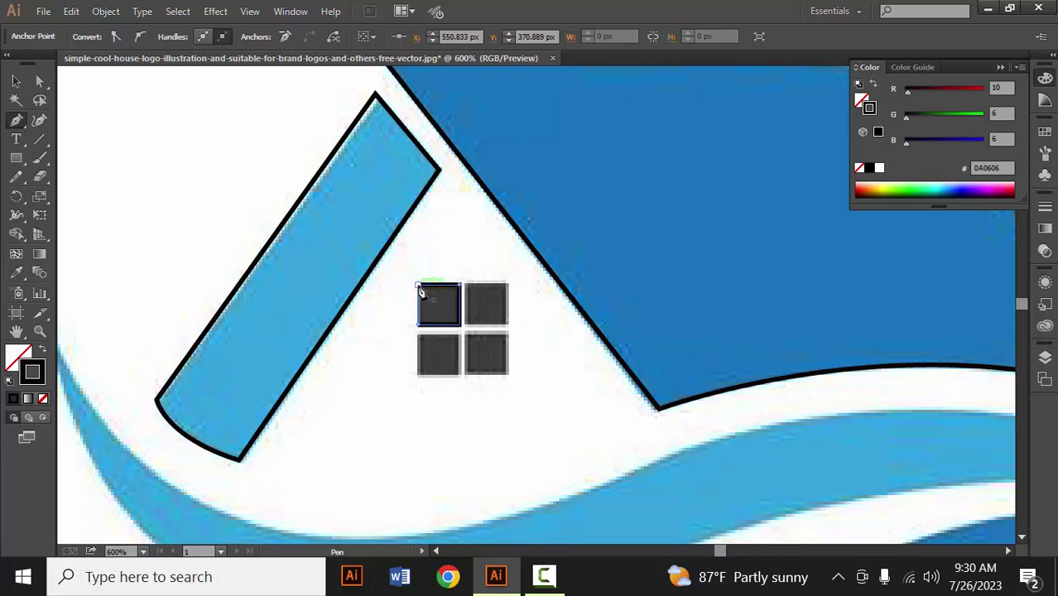
left_click_drag(465, 285, 510, 286)
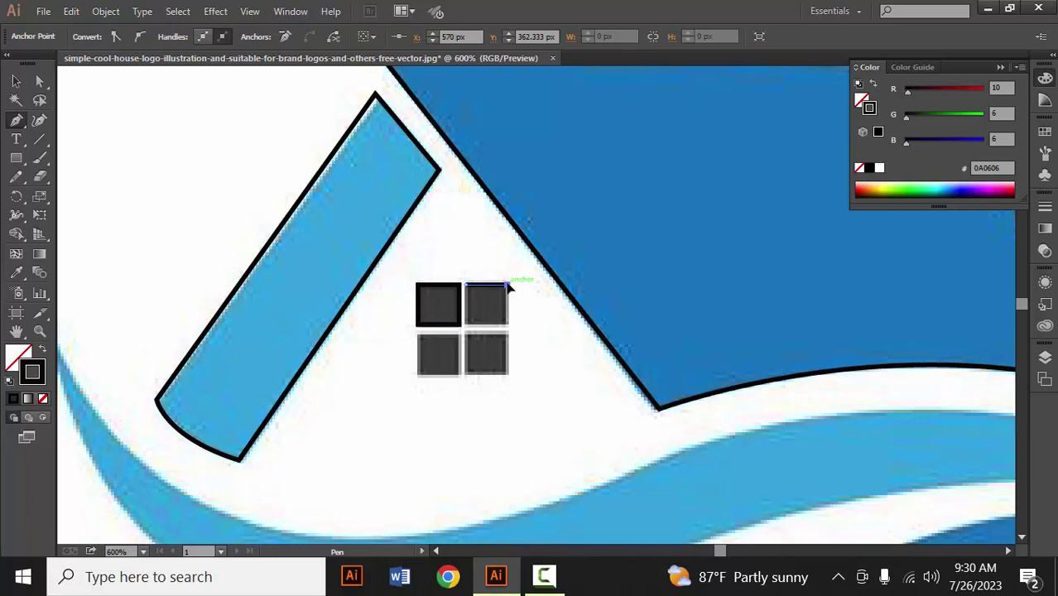
left_click_drag(509, 285, 514, 327)
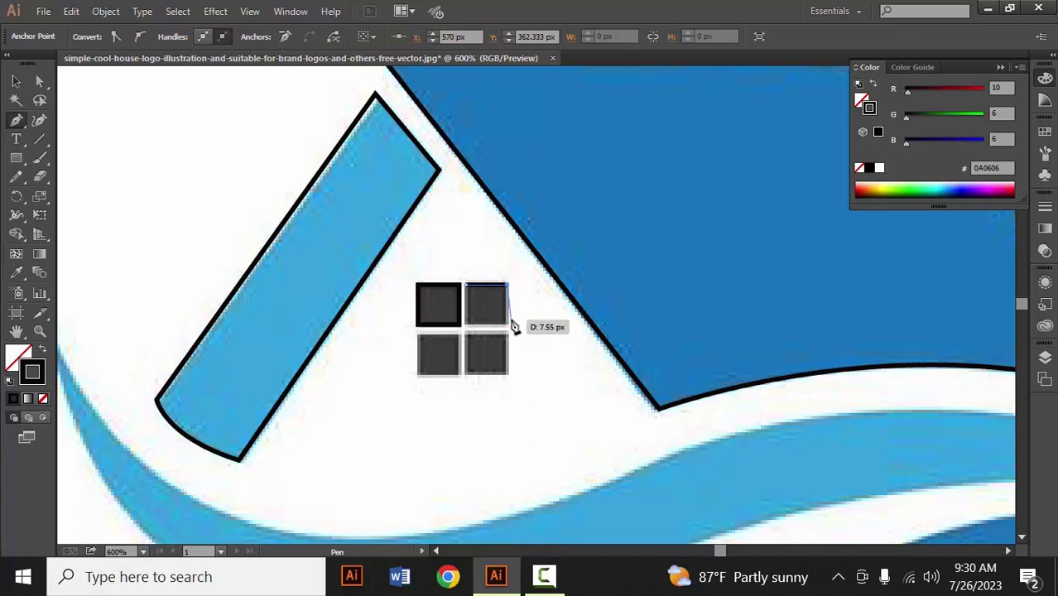
left_click_drag(468, 328, 467, 284)
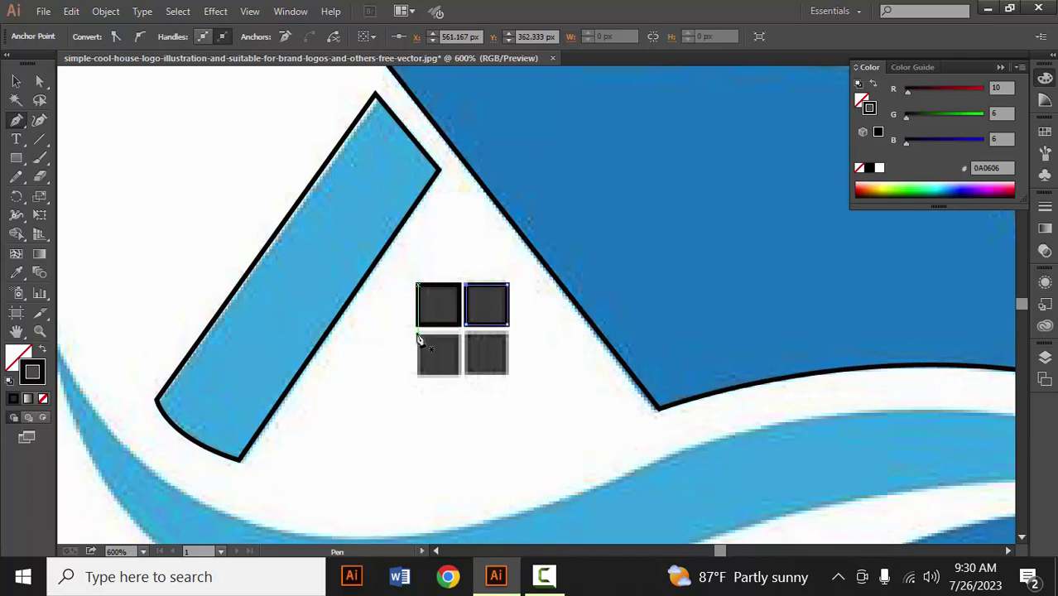
Outline the lower-left and lower-right window panes as closed paths.
left_click(418, 334)
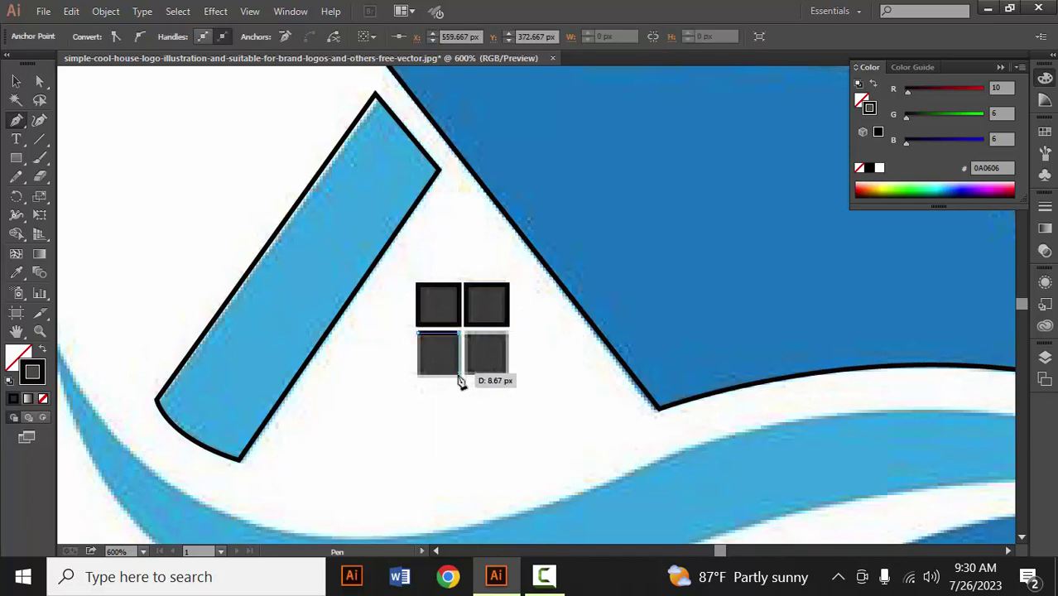
left_click_drag(461, 334, 461, 380)
left_click(419, 373)
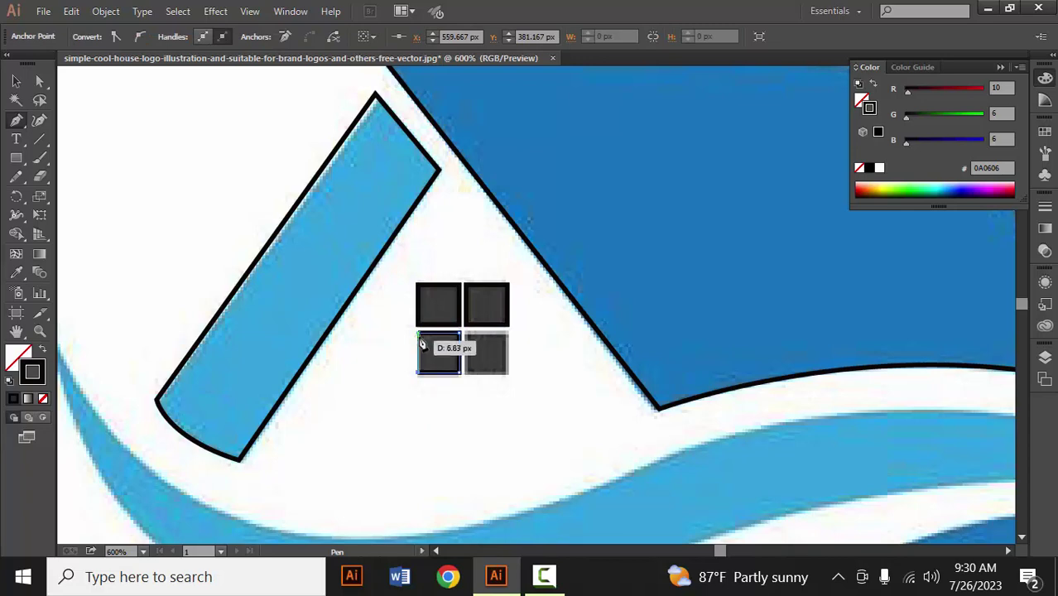
left_click_drag(419, 334, 422, 338)
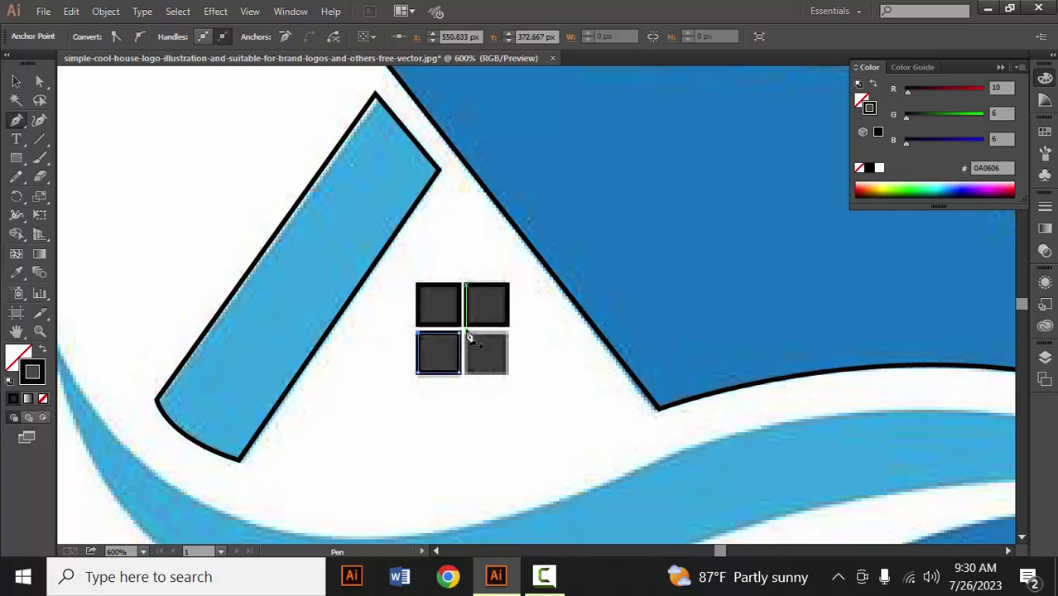
left_click(466, 335)
mouse_move(507, 335)
left_mouse_down()
mouse_move(509, 379)
mouse_move(469, 371)
left_mouse_up()
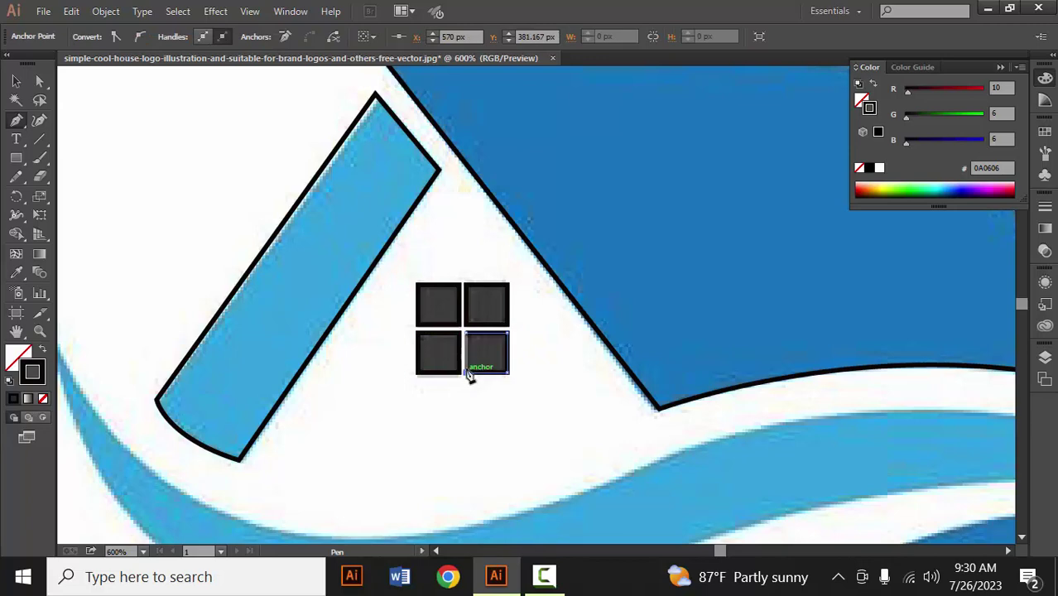
left_click_drag(467, 334, 469, 336)
Zoom out and start the large wave's path with curved anchors along its upper edge.
scroll(483, 431, "down", 1)
scroll(480, 444, "down", 1)
left_click_drag(479, 444, 382, 382)
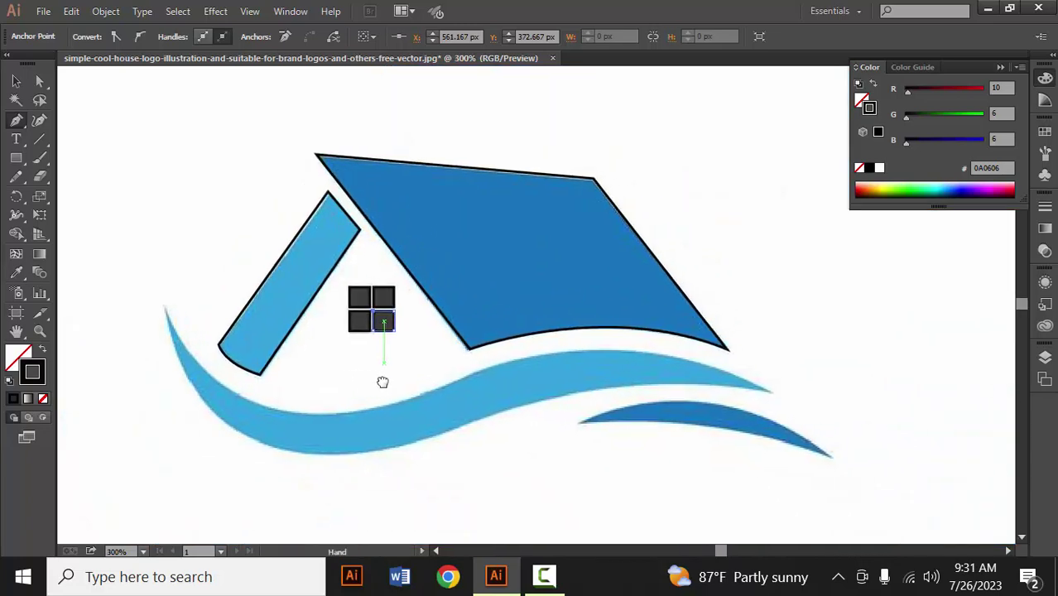
left_click(164, 309)
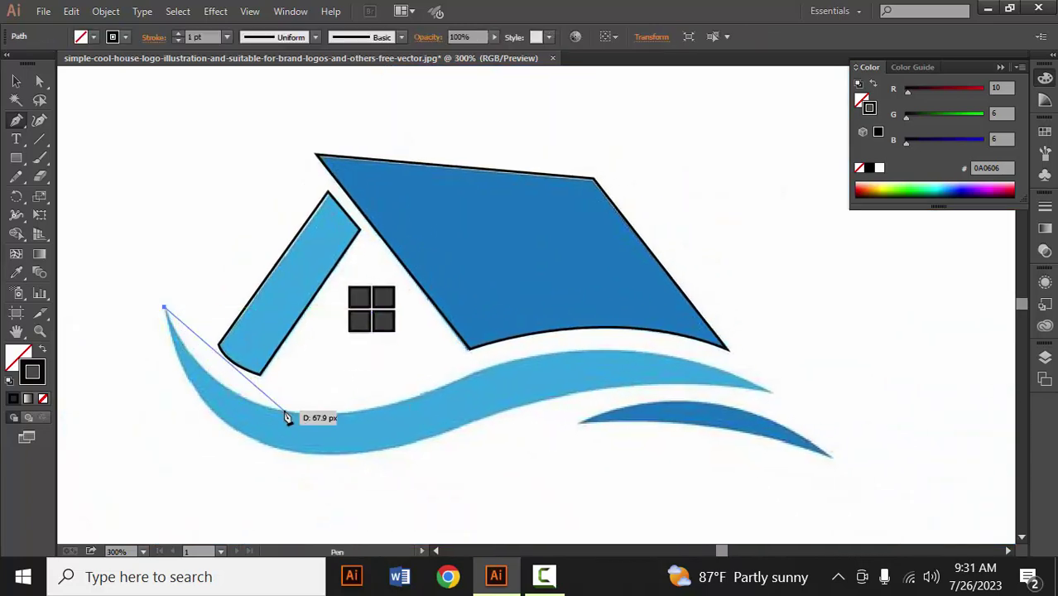
left_click_drag(304, 412, 395, 418)
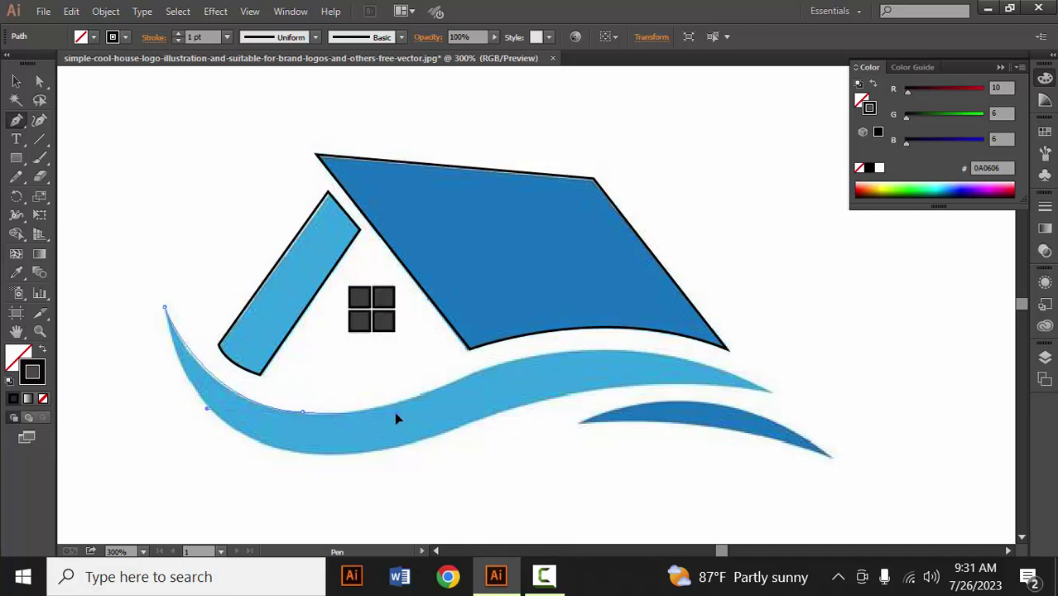
mouse_move(303, 412)
left_mouse_down()
mouse_move(344, 429)
mouse_move(362, 412)
left_mouse_up()
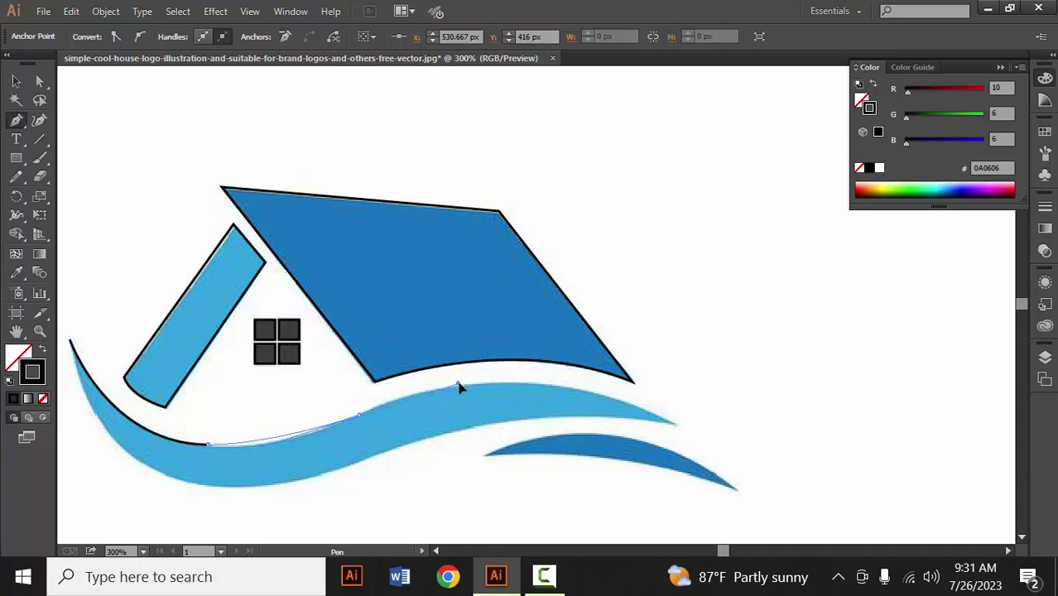
mouse_move(461, 388)
left_mouse_down()
mouse_move(474, 378)
mouse_move(460, 445)
mouse_move(449, 439)
left_mouse_up()
key("ctrl")
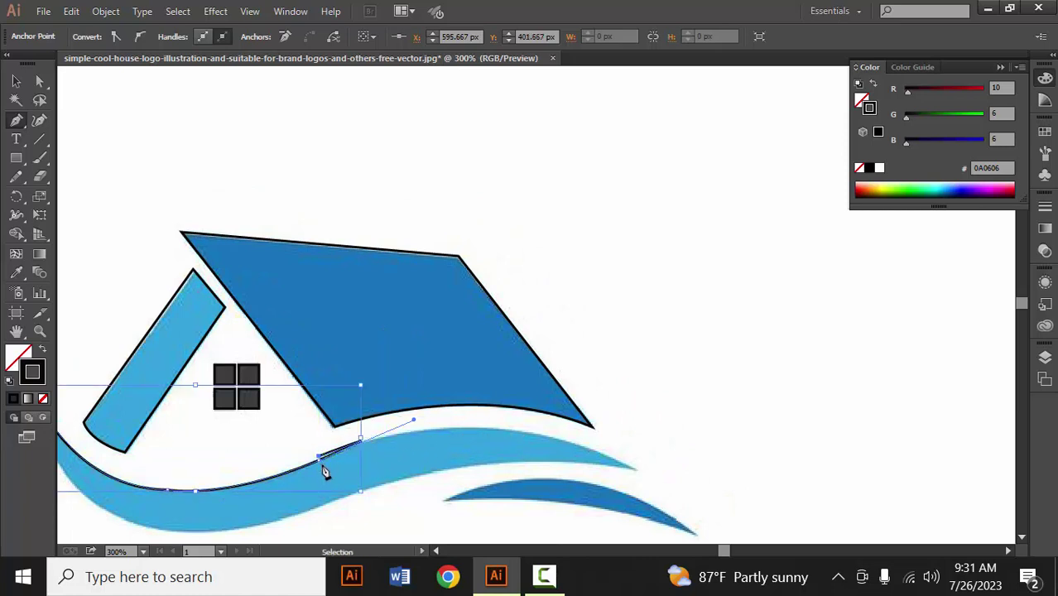
left_click_drag(324, 472, 625, 470)
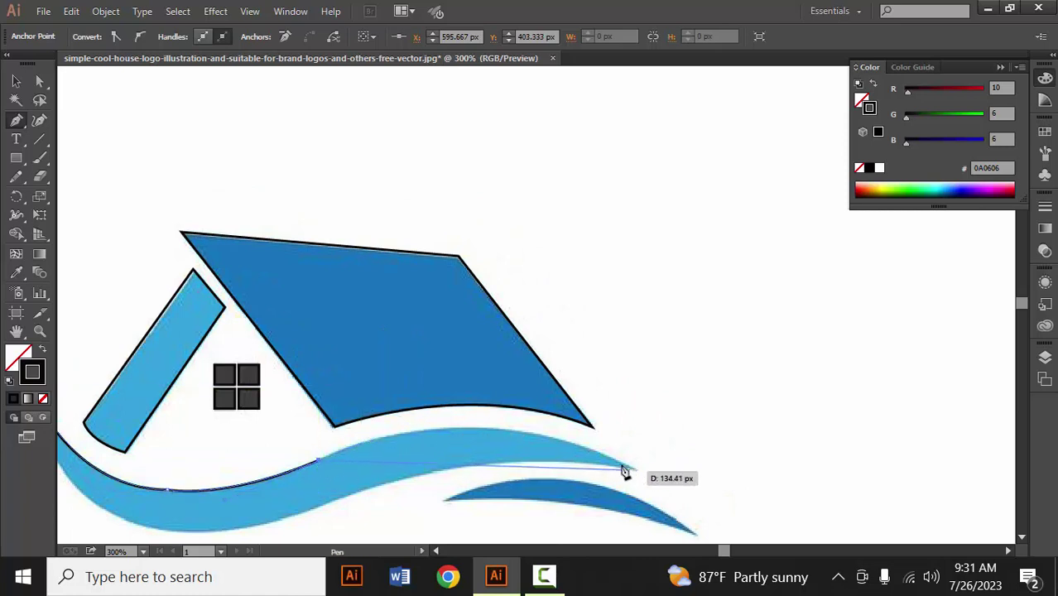
Finish the large wave at its right tip, run the underside back, and close at the left tip.
scroll(626, 469, "down", 5)
mouse_move(626, 469)
left_mouse_down()
mouse_move(635, 323)
mouse_move(784, 403)
left_mouse_up()
mouse_move(632, 318)
left_mouse_down()
mouse_move(531, 368)
mouse_move(458, 287)
left_mouse_up()
scroll(531, 367, "down", 2)
scroll(531, 368, "left", 3)
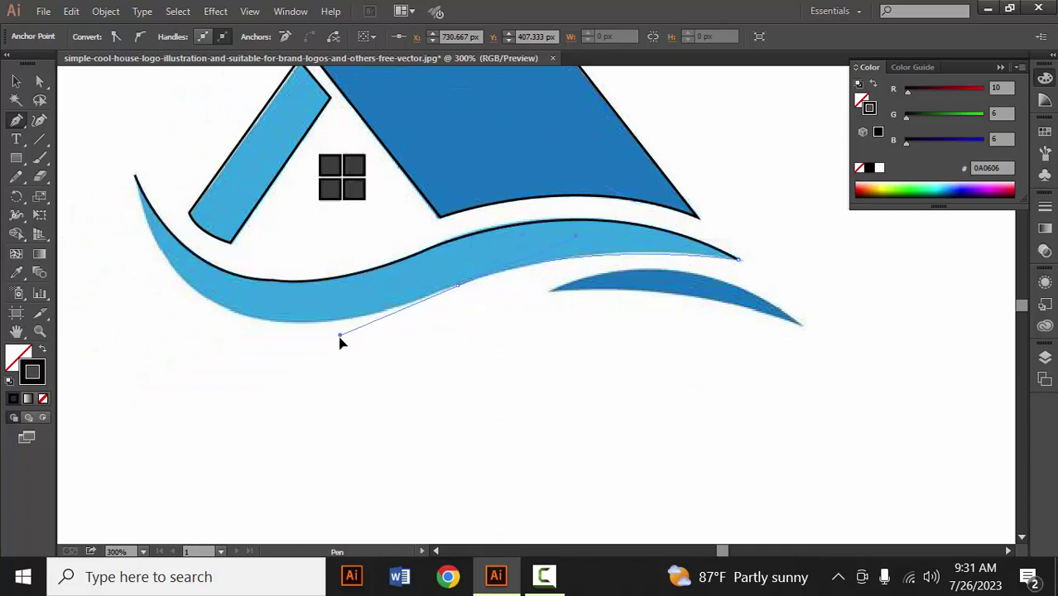
mouse_move(340, 337)
left_mouse_down()
mouse_move(531, 344)
mouse_move(378, 331)
mouse_move(454, 372)
left_mouse_up()
scroll(531, 344, "left", 5)
left_click_drag(355, 232, 355, 316)
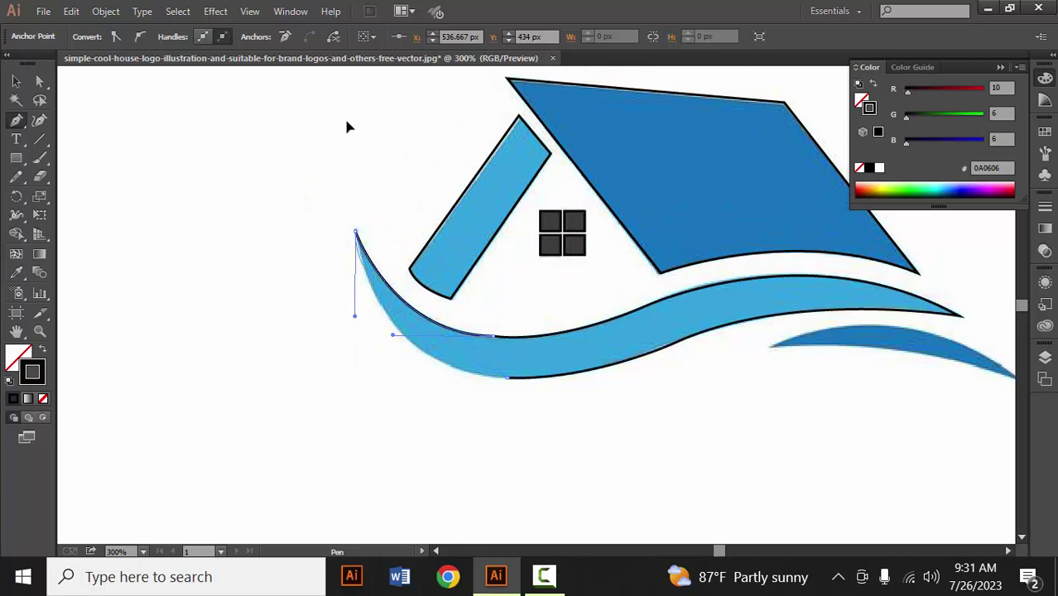
left_click_drag(387, 366, 368, 373)
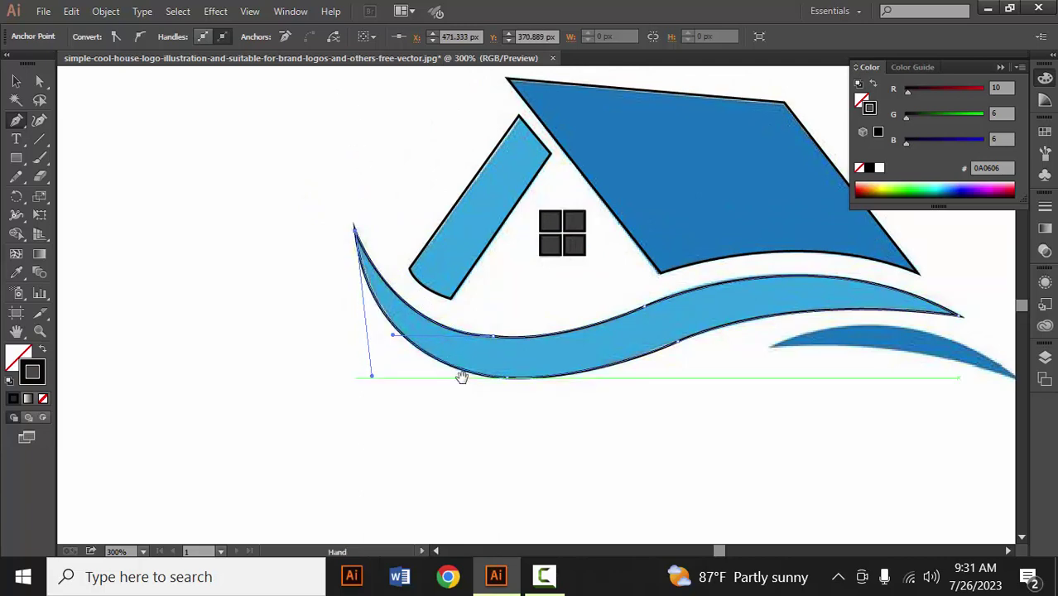
Trace the small dark-blue wave with a sharp right tip and curved underside, closing the path.
left_click_drag(460, 374, 226, 305)
left_click(535, 279)
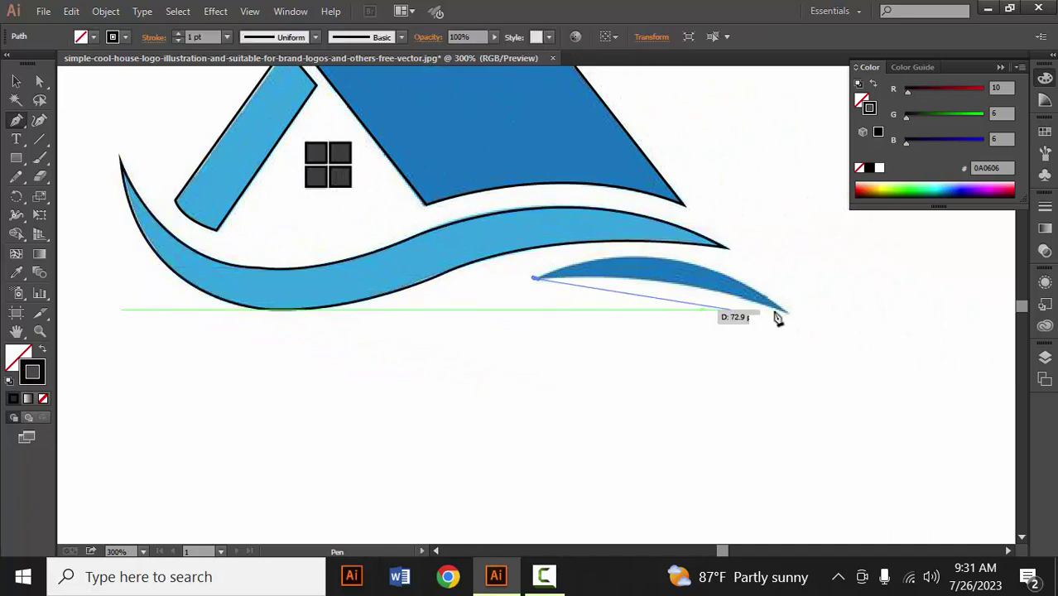
key("ctrl+z")
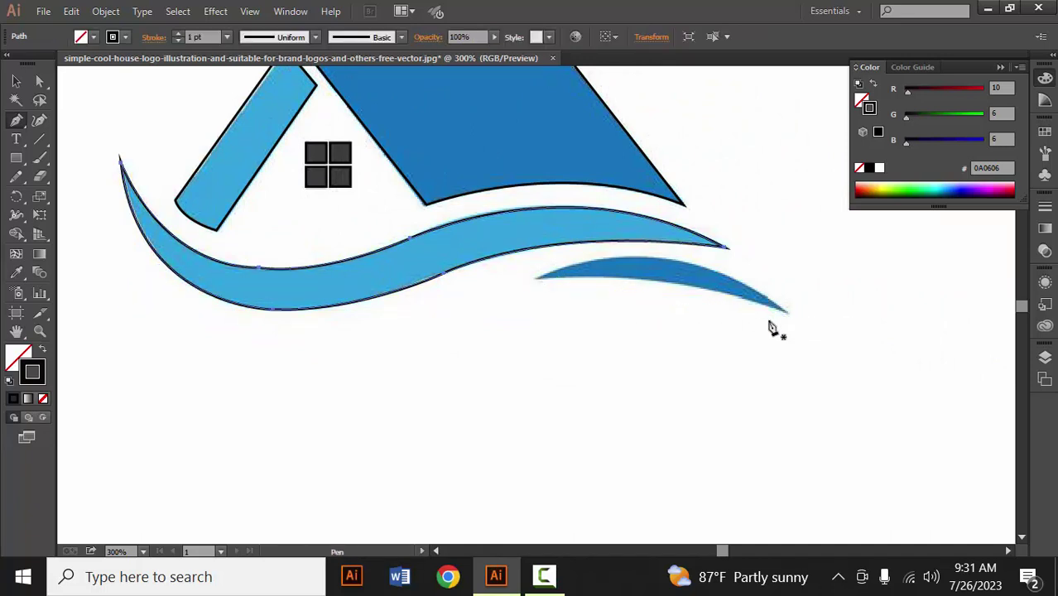
left_click(535, 279)
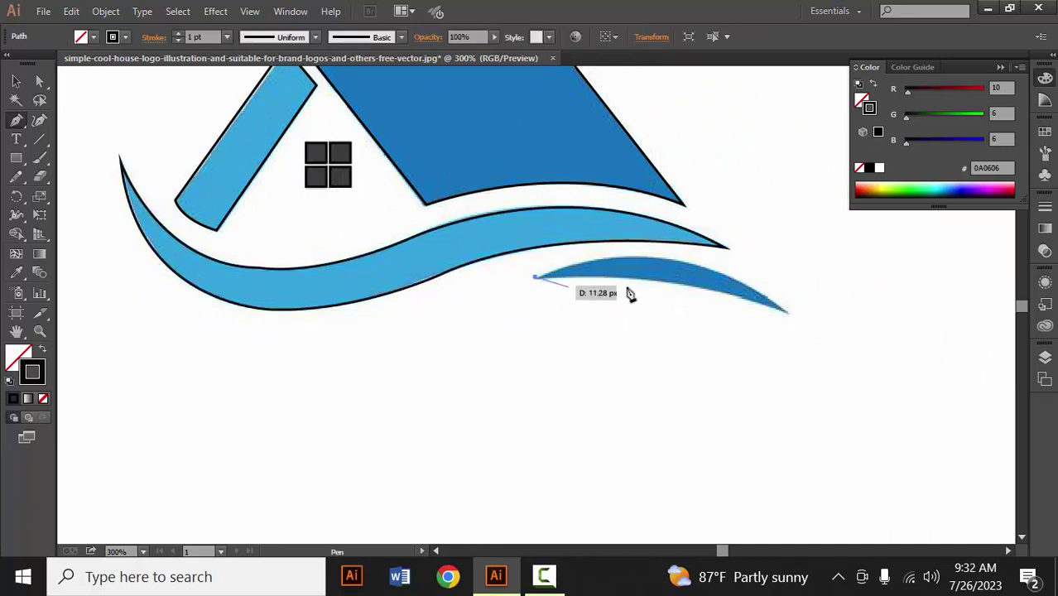
left_click_drag(788, 312, 906, 408)
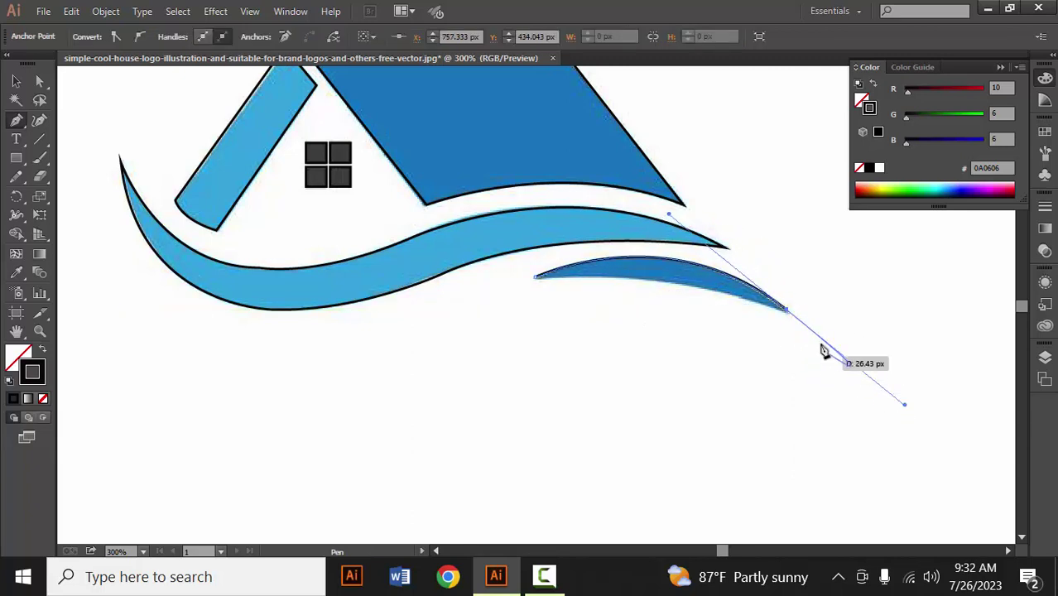
left_click(788, 311)
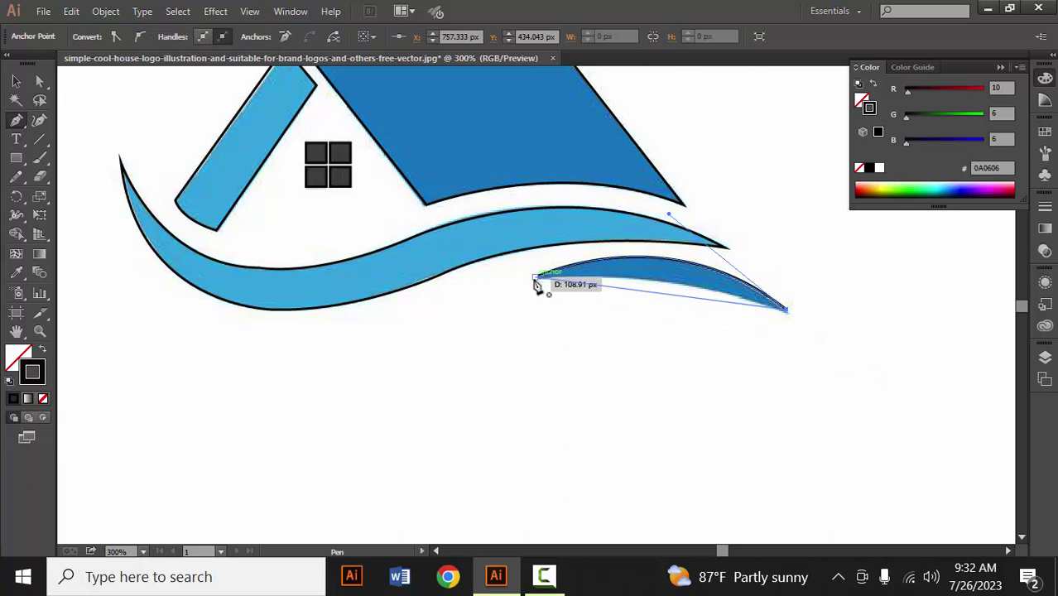
left_click_drag(536, 279, 448, 314)
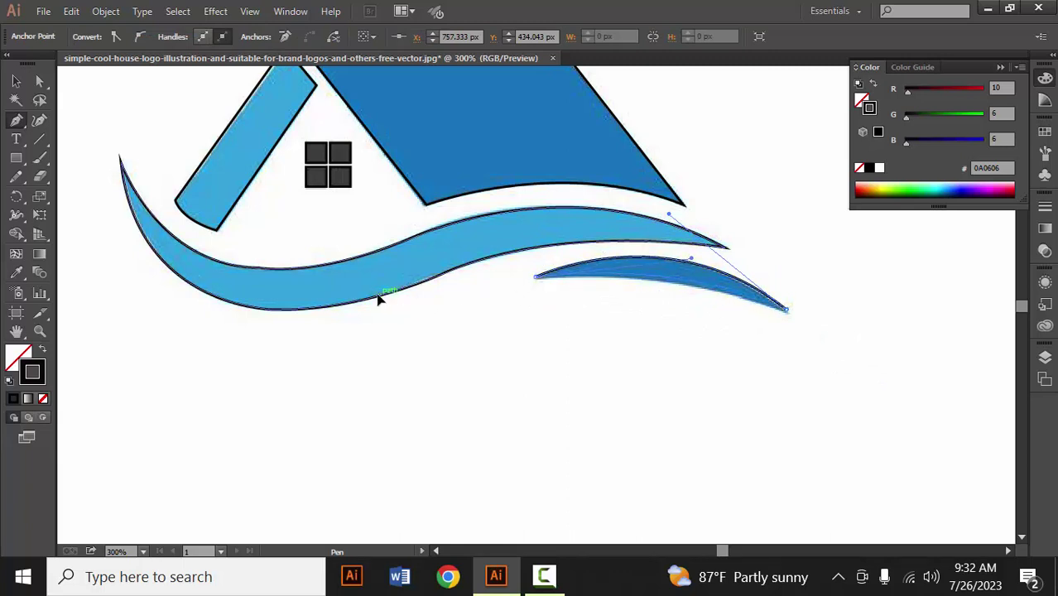
scroll(487, 282, "down", 2)
left_click_drag(469, 257, 496, 322)
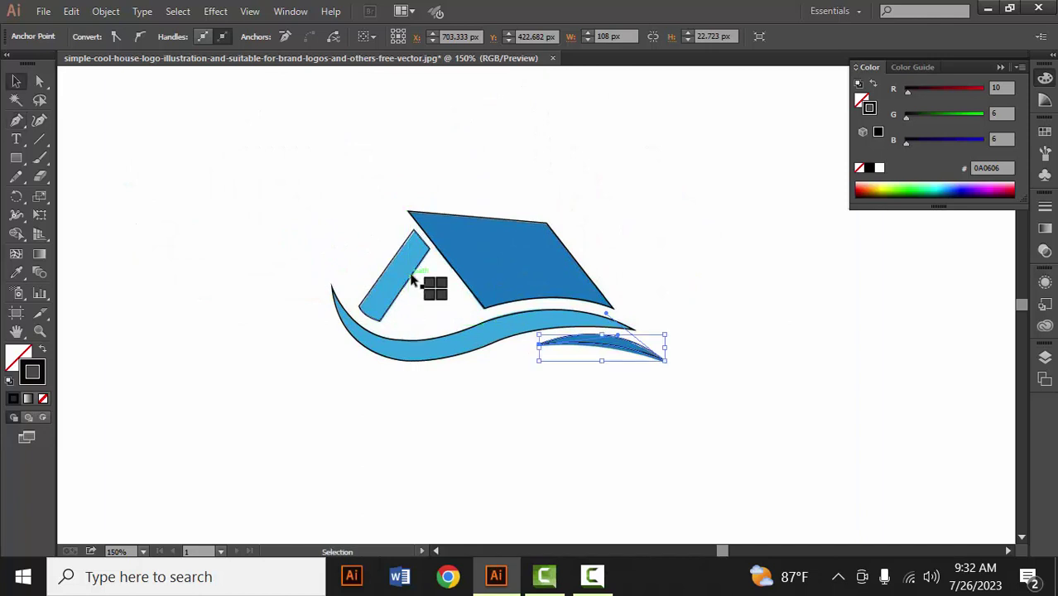
Move the original logo image aside and fill the roof with its sampled dark blue.
scroll(410, 228, "down", 2)
key("v")
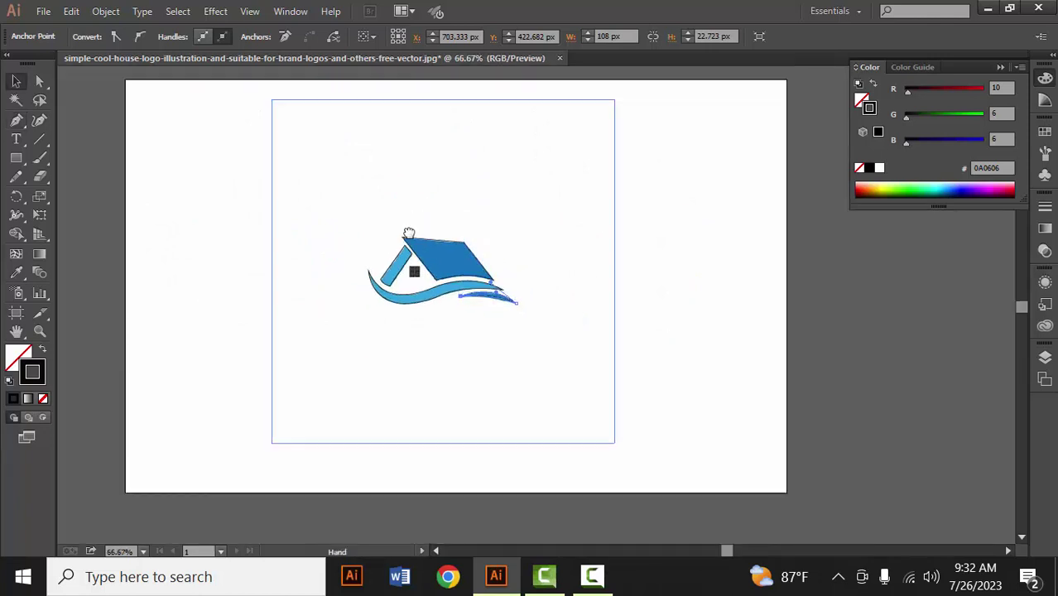
left_click_drag(415, 229, 742, 249)
left_click(530, 366)
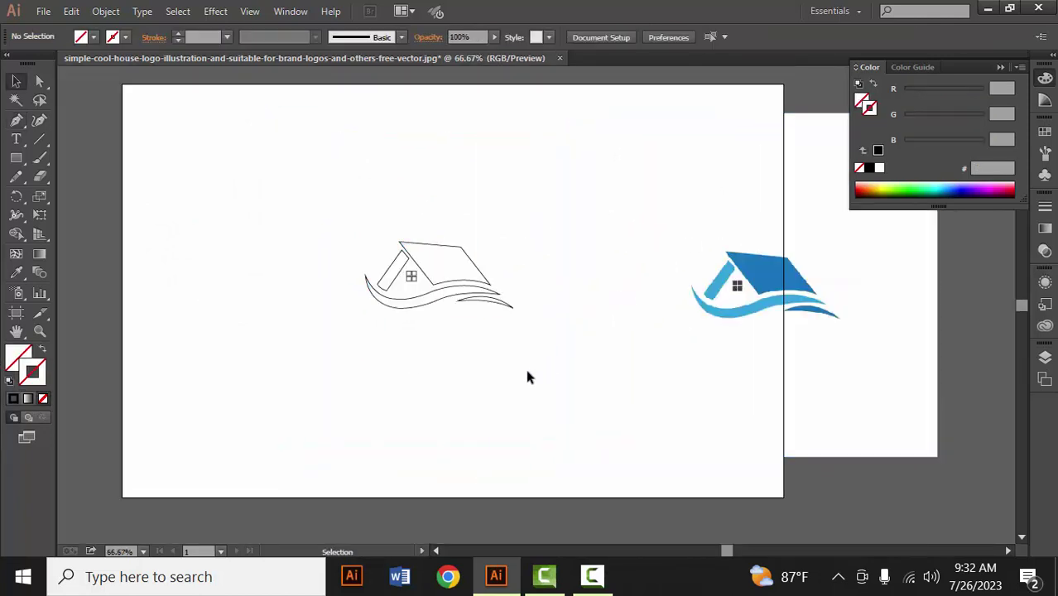
left_click(412, 336)
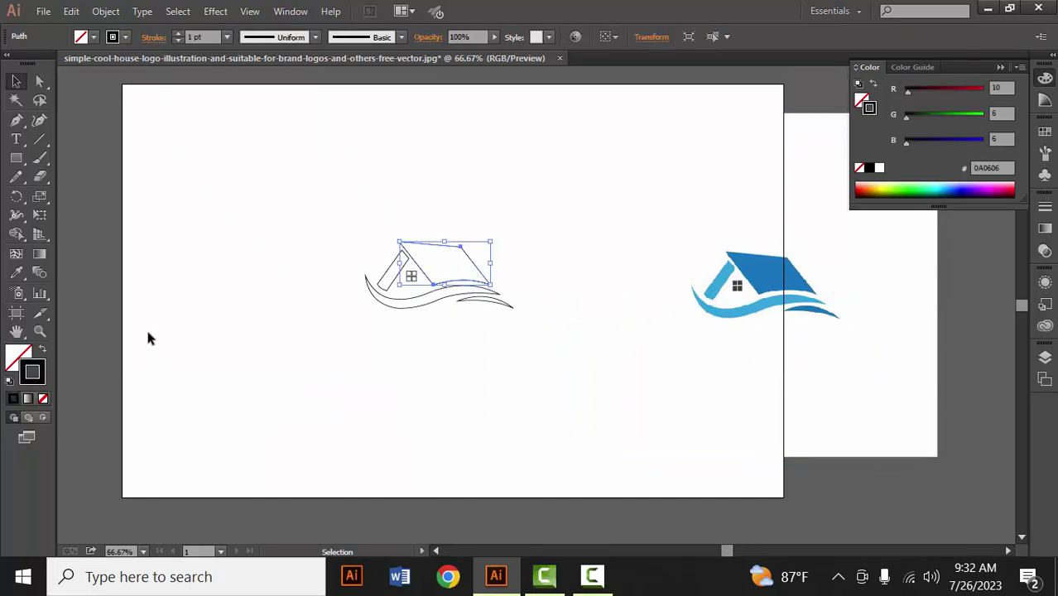
left_click(12, 274)
left_click(766, 269)
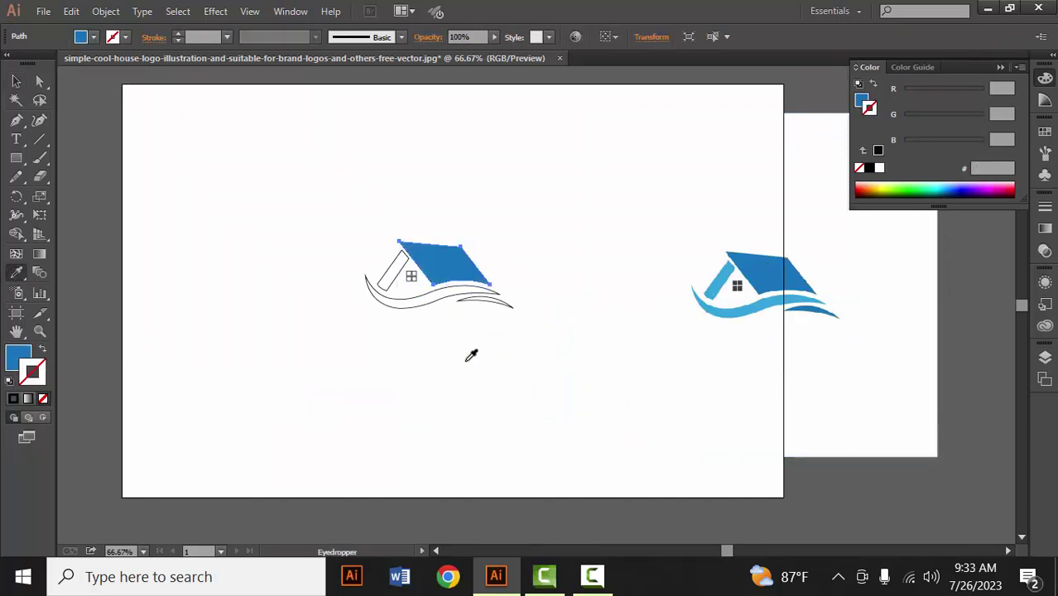
key("v")
left_click(426, 331)
Fill the side stripe and large wave with the original's sampled light blue.
left_click(393, 292)
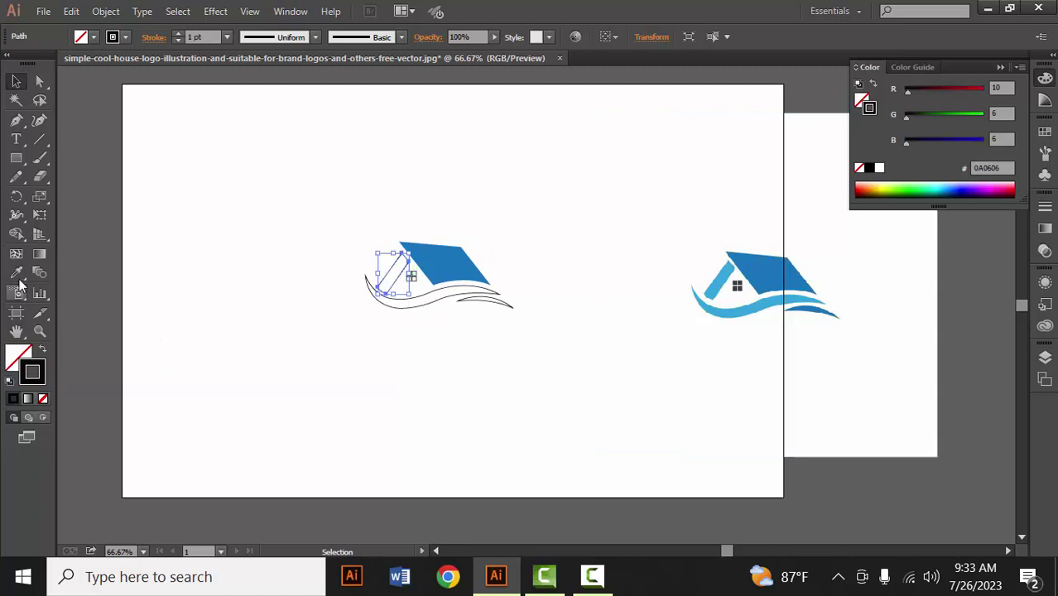
left_click(16, 272)
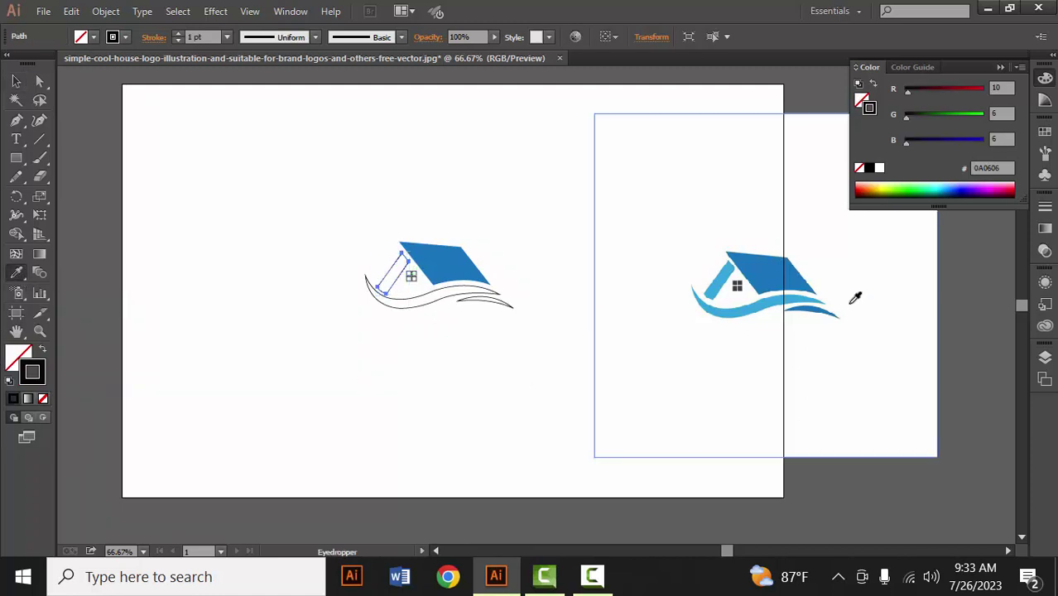
left_click(723, 273)
key("v")
left_click(464, 339)
left_click(447, 305)
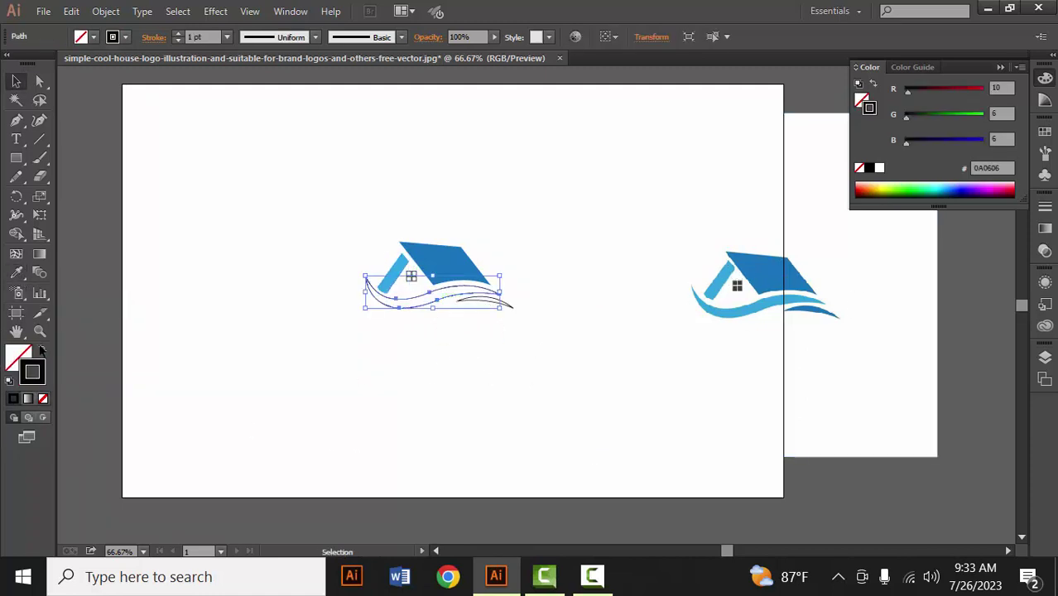
left_click(14, 277)
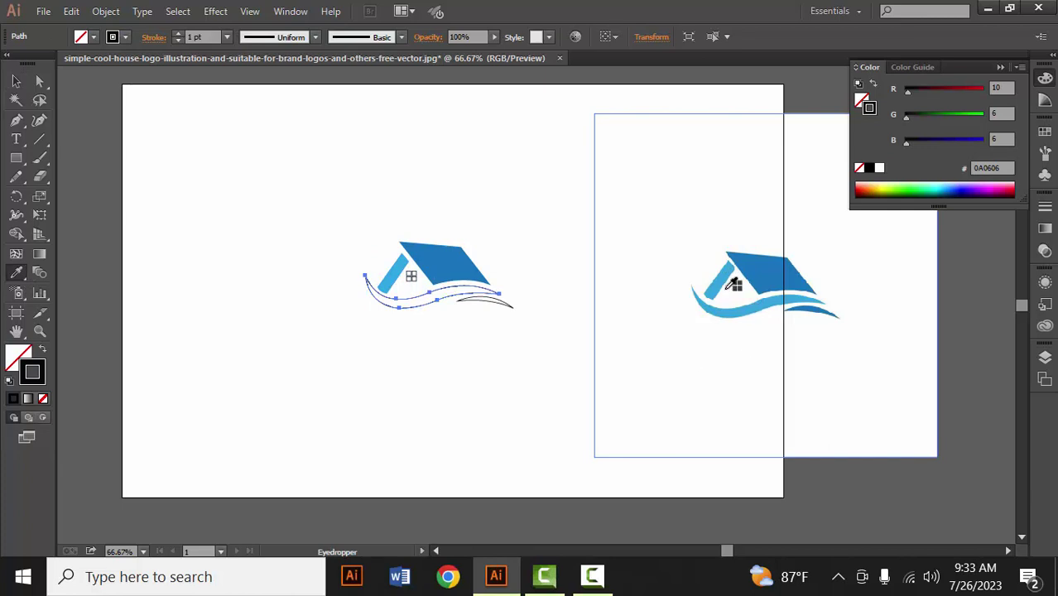
left_click(727, 309)
key("v")
left_click(580, 356)
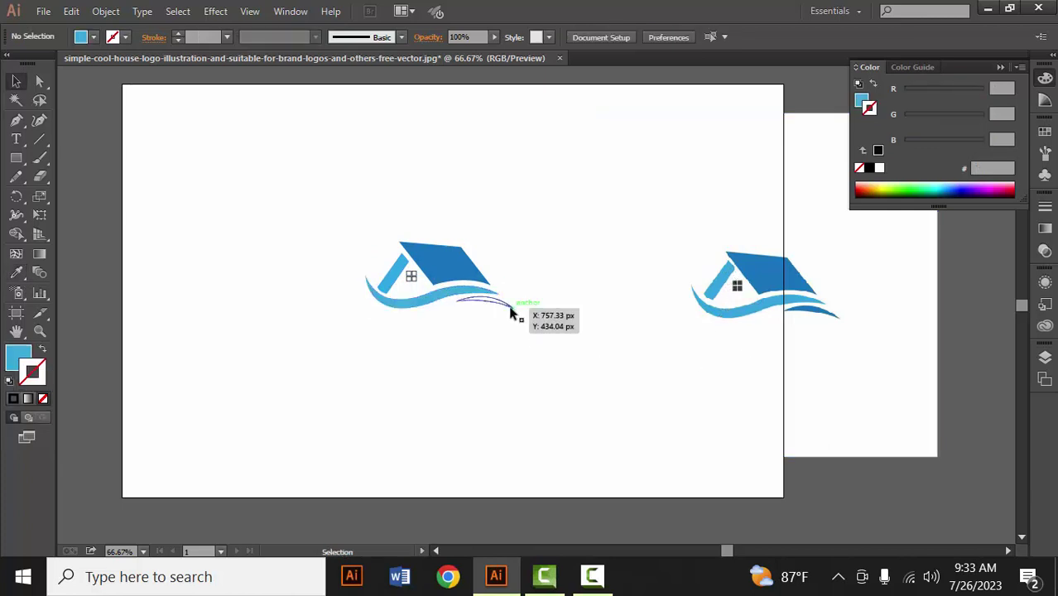
Fill the small swoosh with the original's sampled dark blue.
left_click(514, 305)
left_click(16, 273)
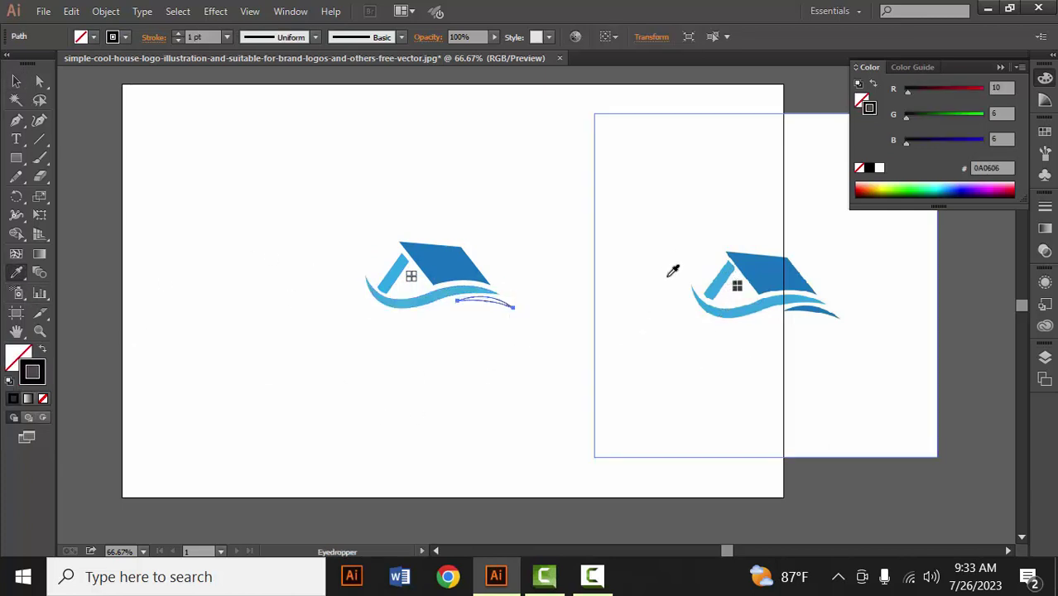
left_click(815, 306)
key("v")
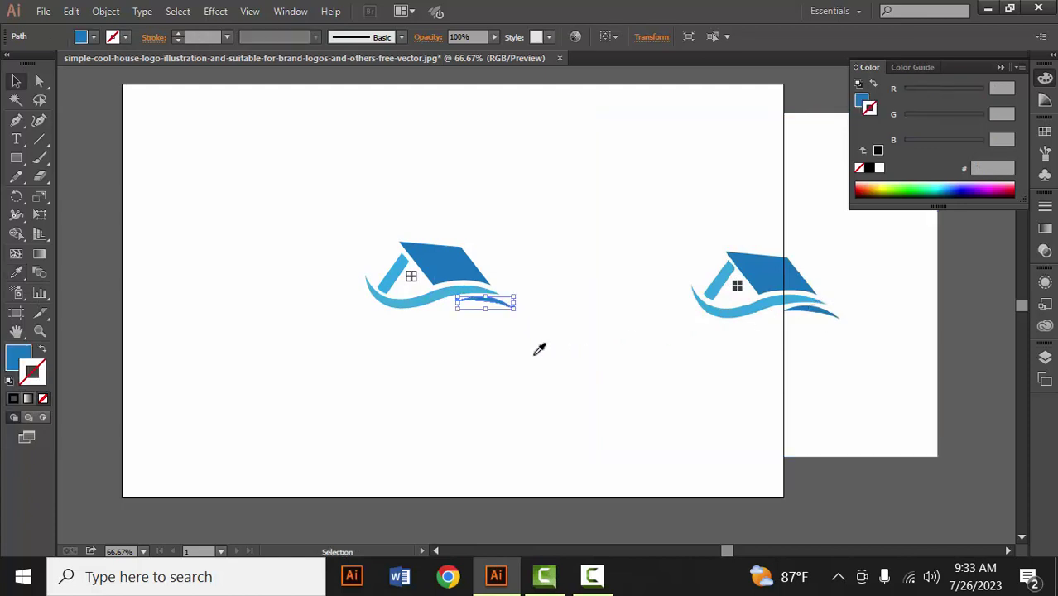
left_click(538, 350)
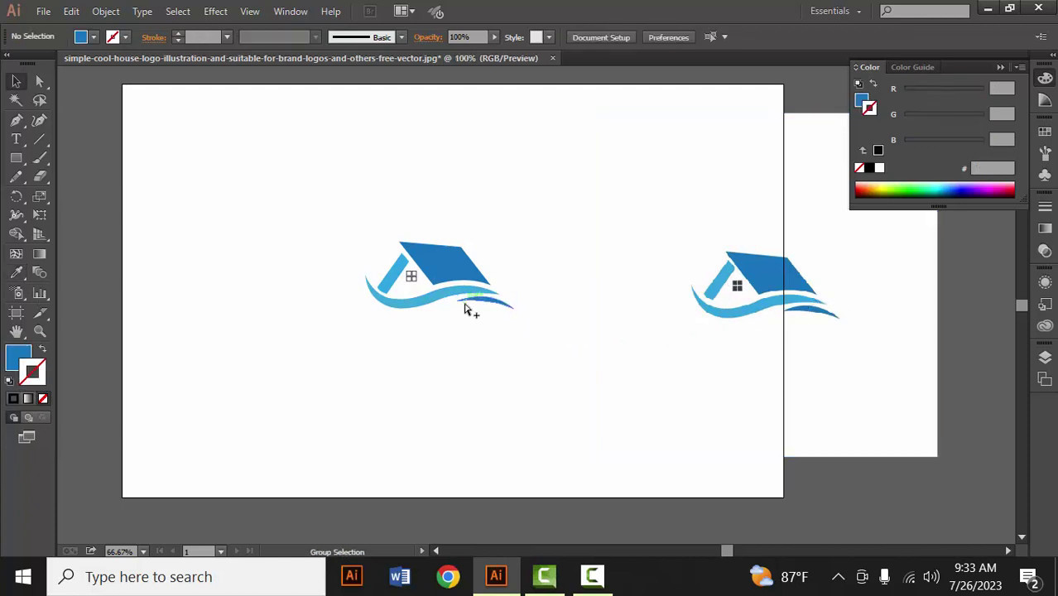
scroll(465, 308, "up", 2)
Fill the top-right and bottom-right window squares with the original's sampled dark colour.
left_click_drag(558, 314, 506, 324)
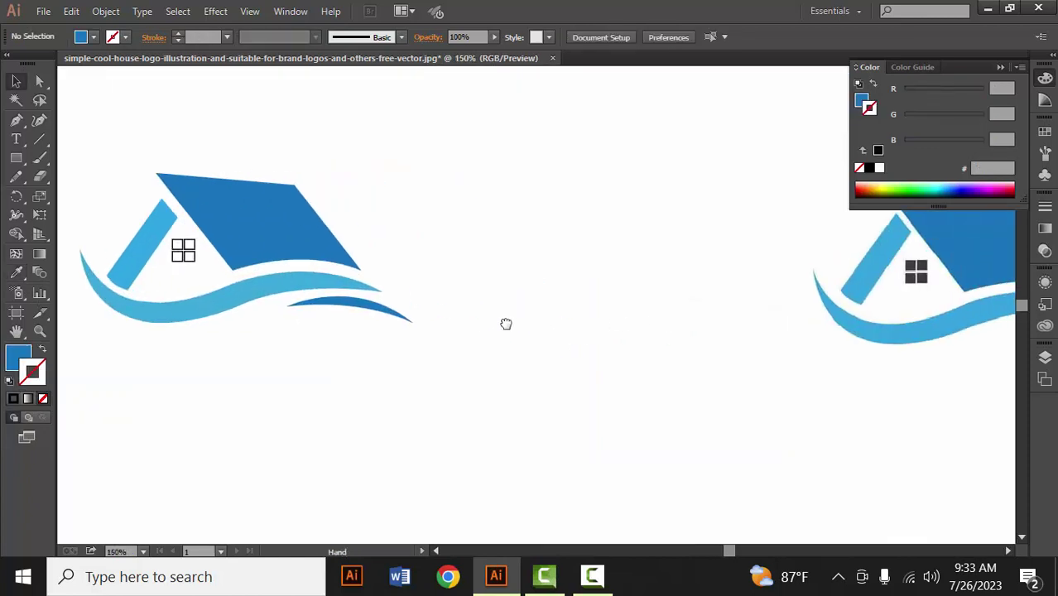
left_click(192, 245)
left_click(12, 276)
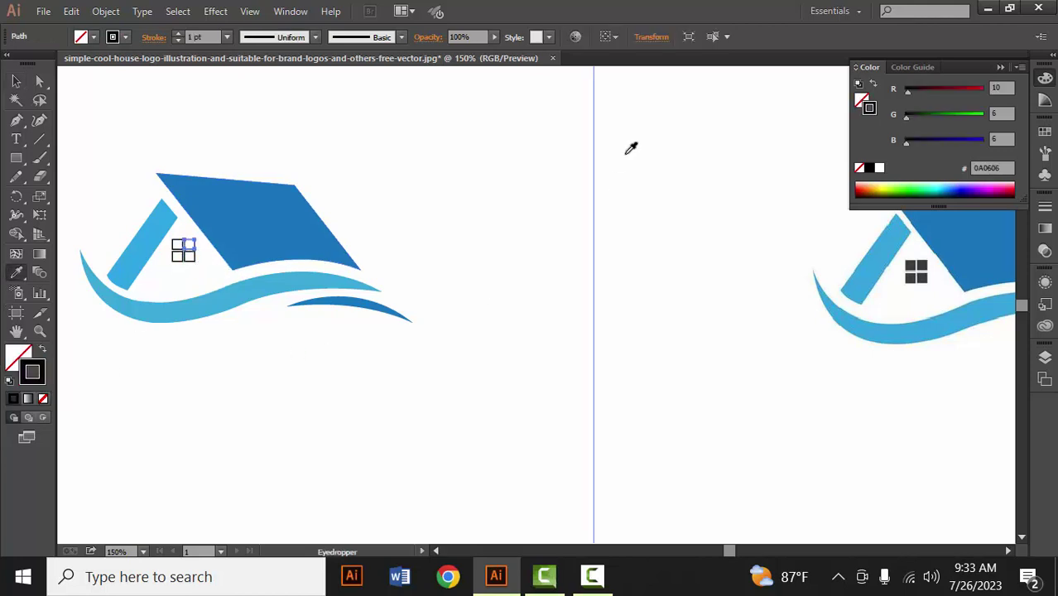
left_click(928, 263)
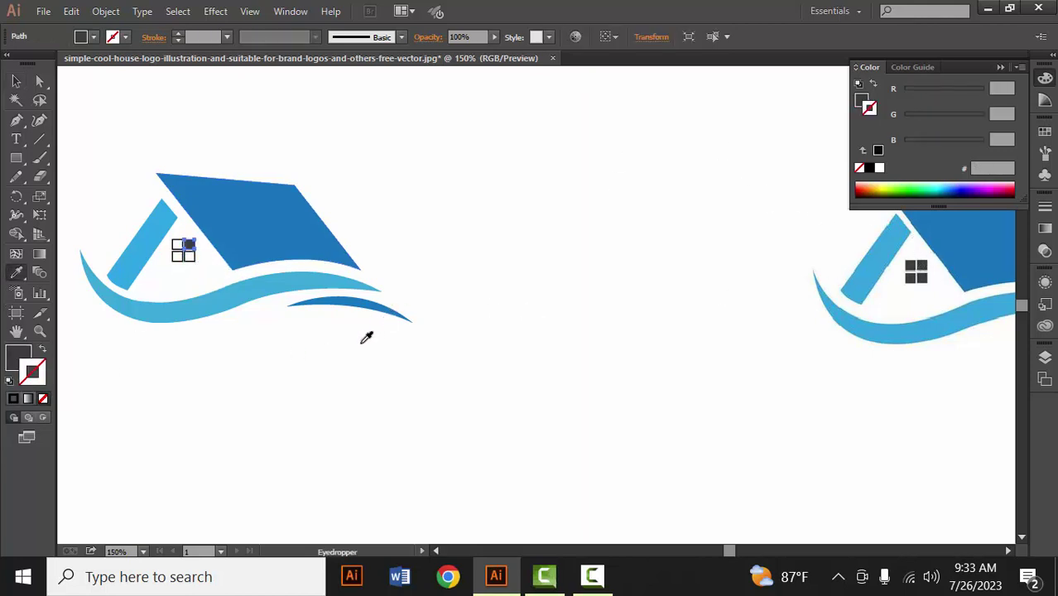
key("v")
left_click(195, 258)
left_click(192, 259)
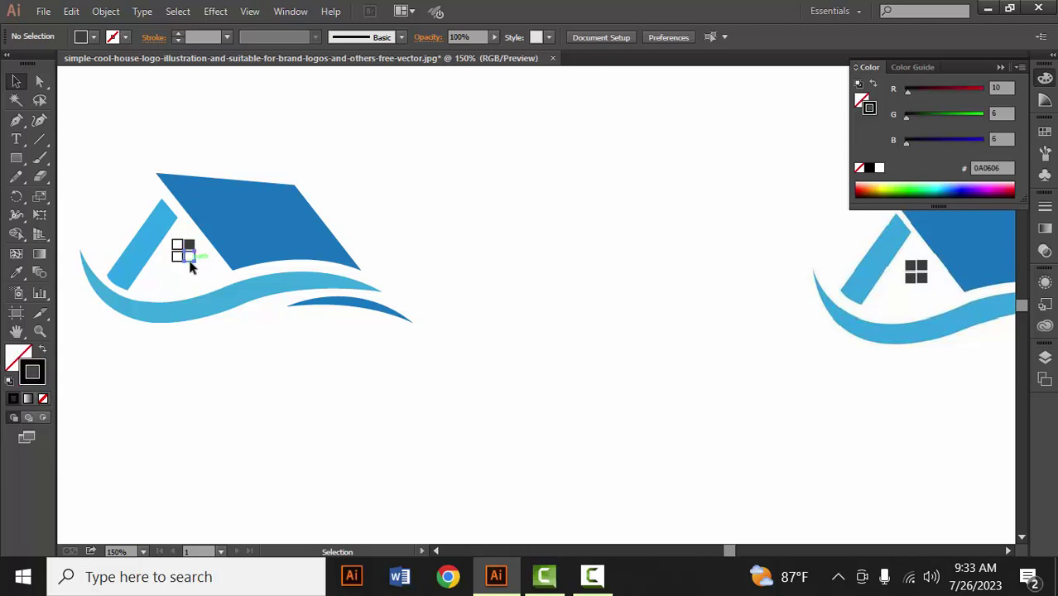
left_click(14, 273)
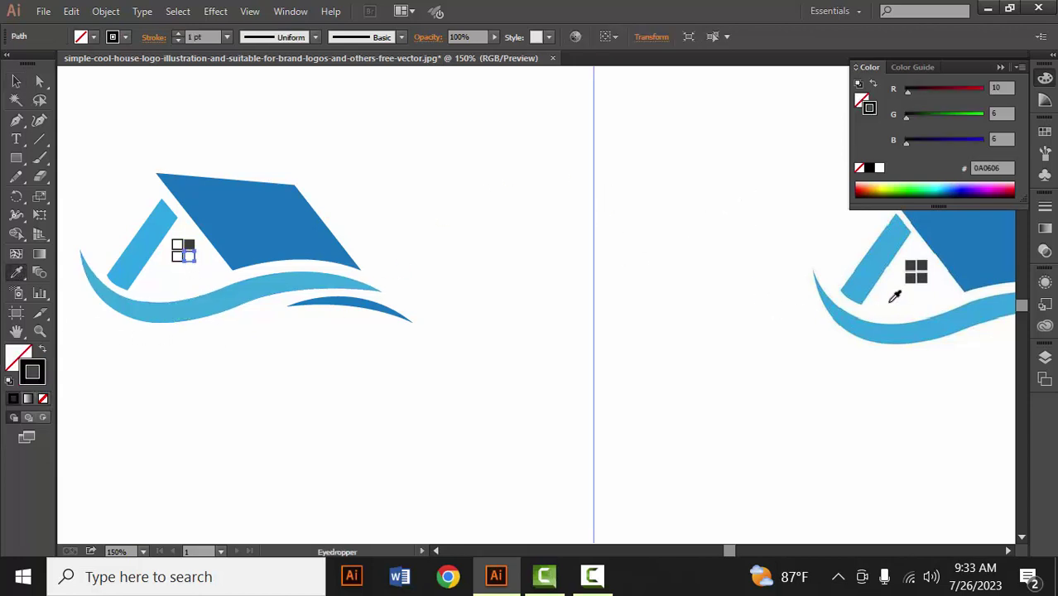
left_click(928, 270)
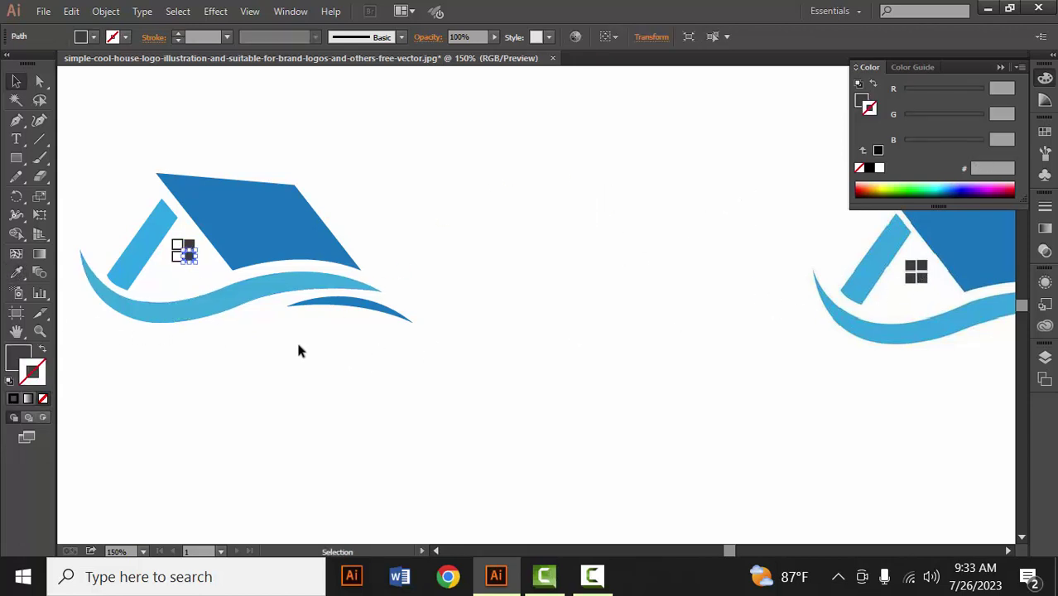
left_click(299, 351)
Fill the bottom-left and top-left window squares with the same sampled dark colour.
left_click(176, 255)
left_click(16, 273)
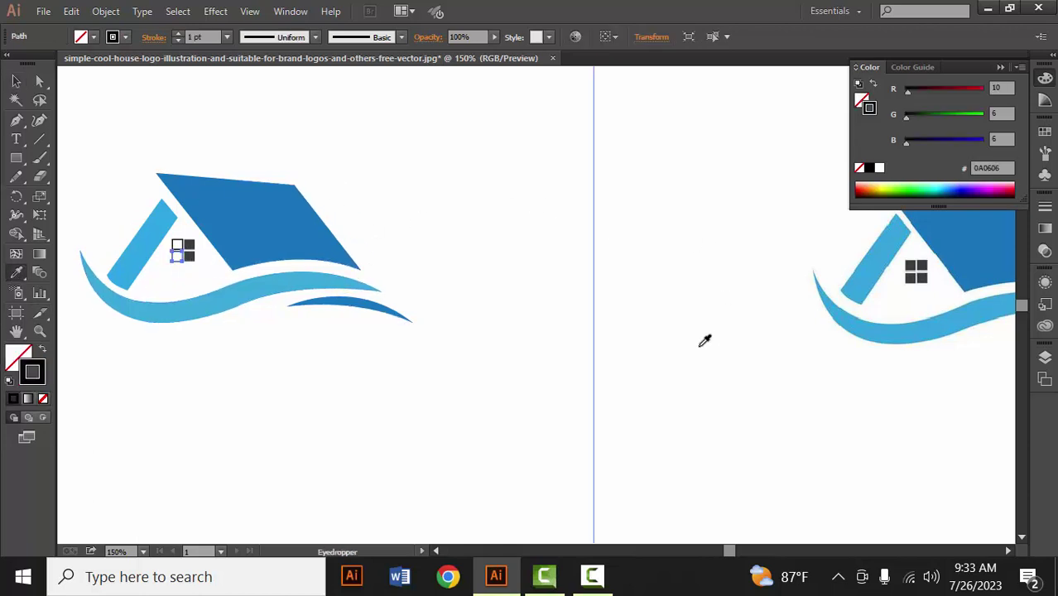
left_click(926, 280)
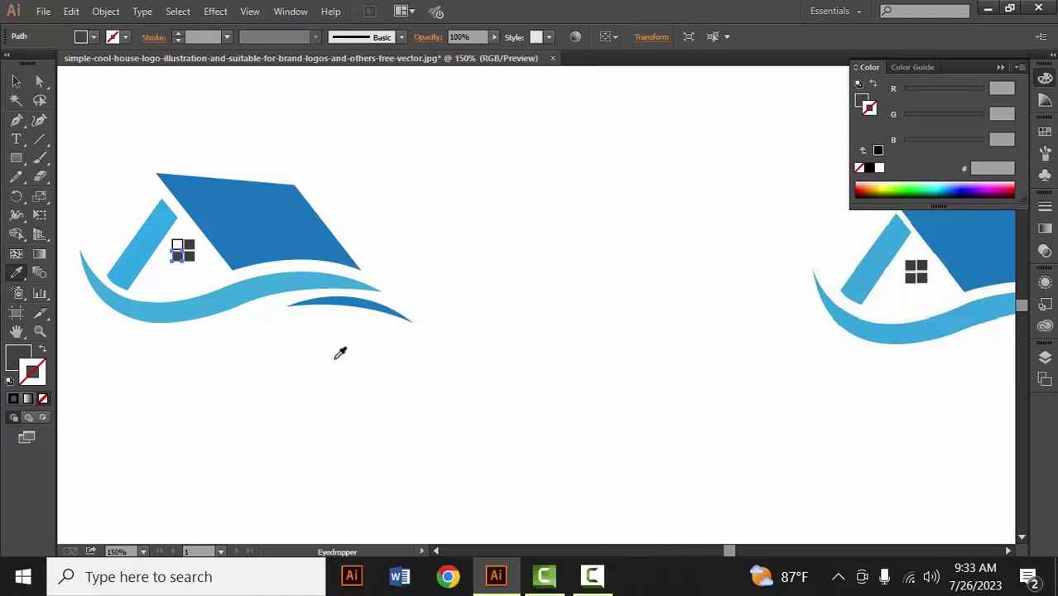
key("v")
left_click(220, 296)
left_click(180, 241)
left_click(17, 273)
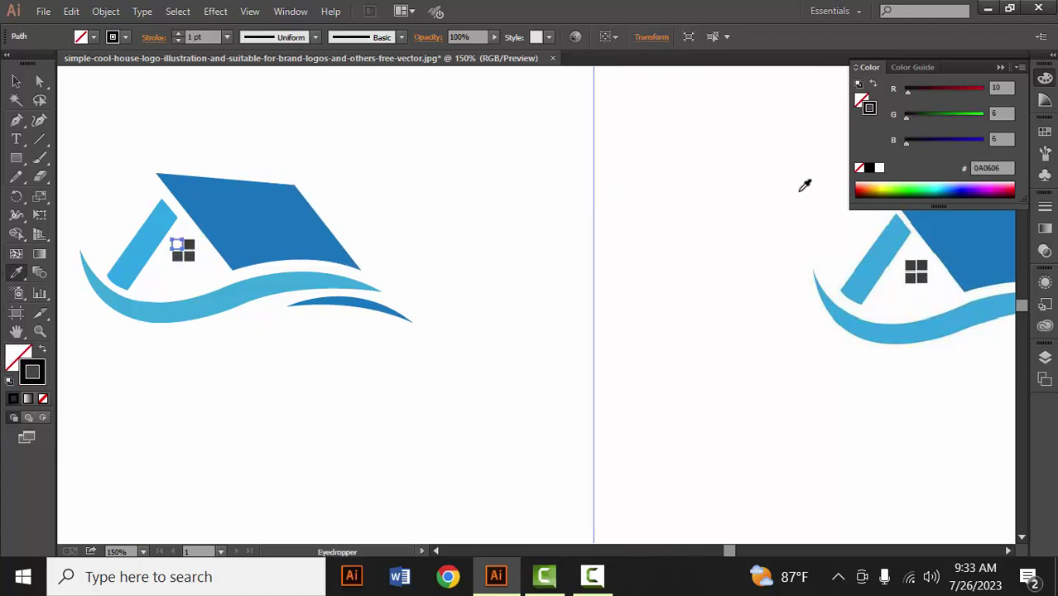
left_click(926, 261)
key("v")
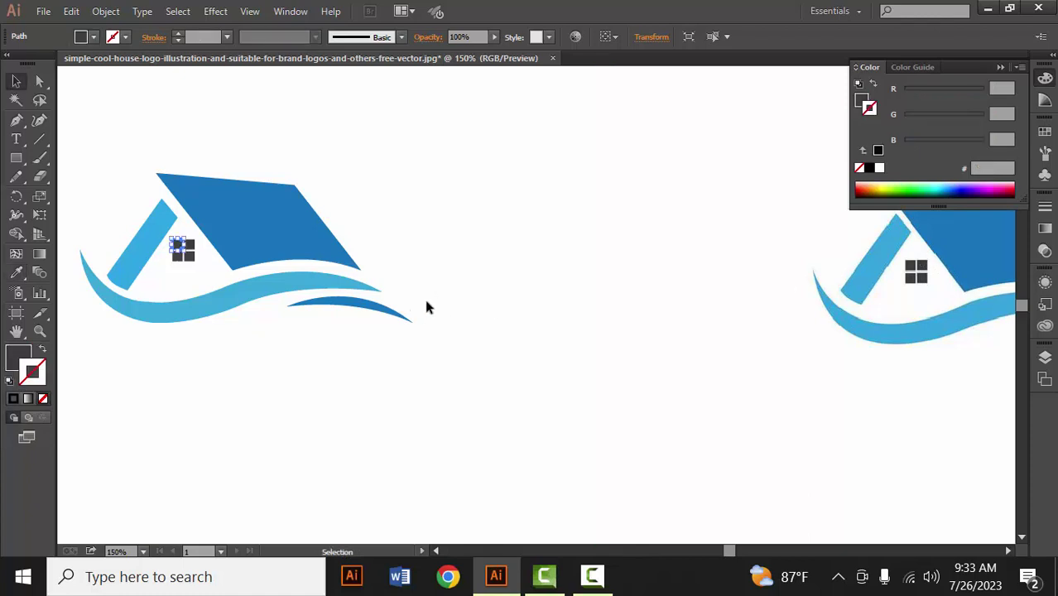
left_click(424, 296)
Select the original placed logo image and delete it, leaving only the vector recreation.
scroll(272, 271, "down", 1)
scroll(272, 269, "down", 1)
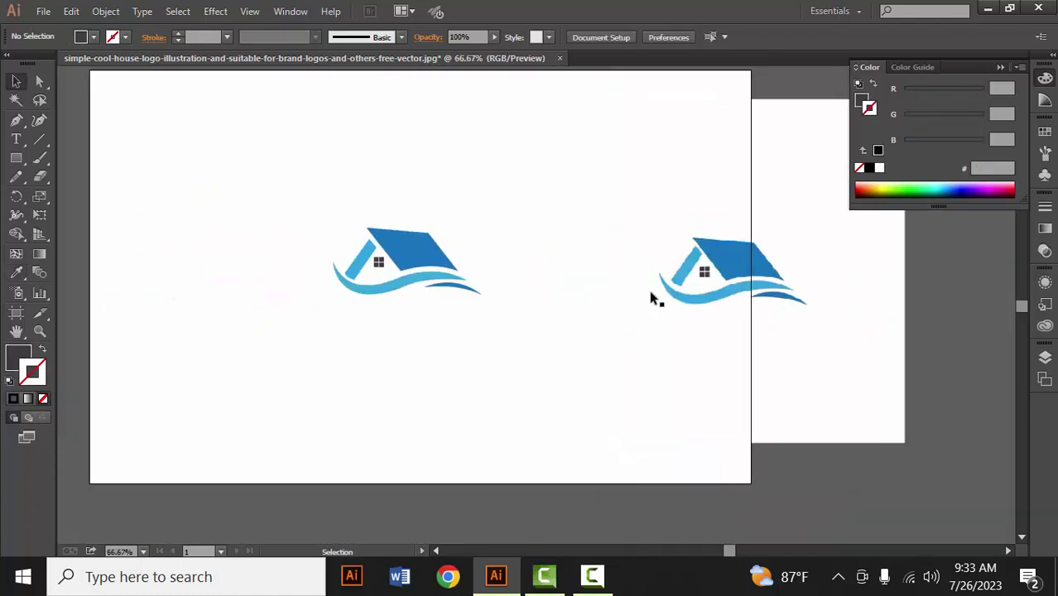
left_click(650, 290)
key("Delete")
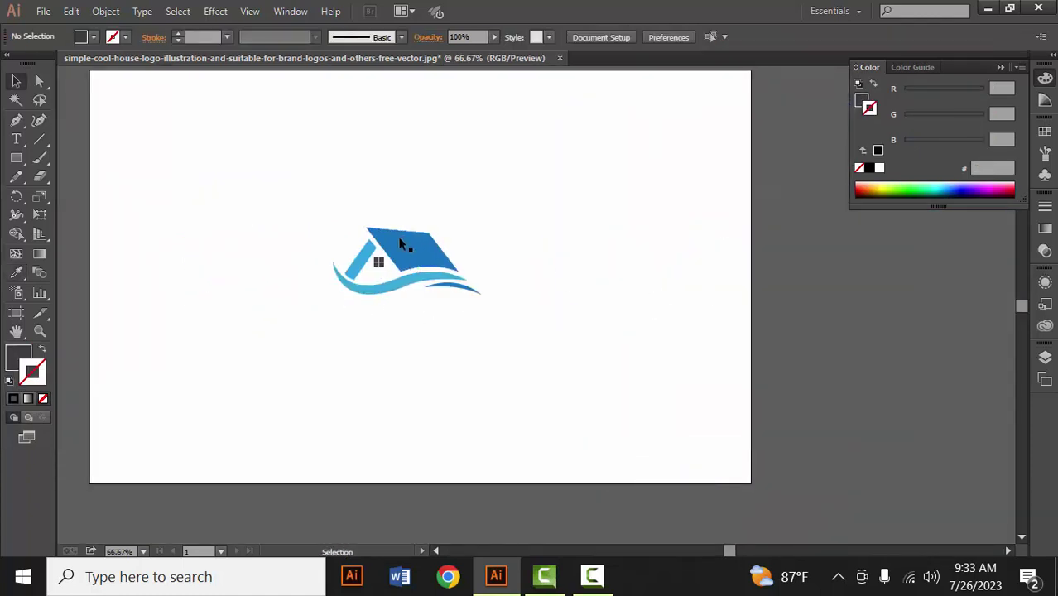
scroll(400, 243, "right", 1)
scroll(365, 231, "up", 1)
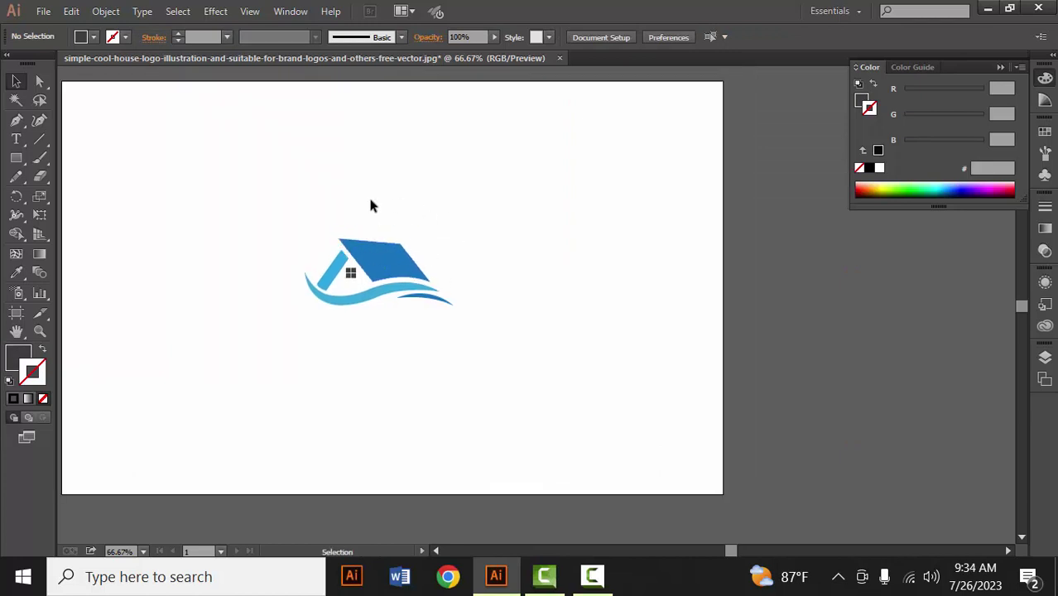